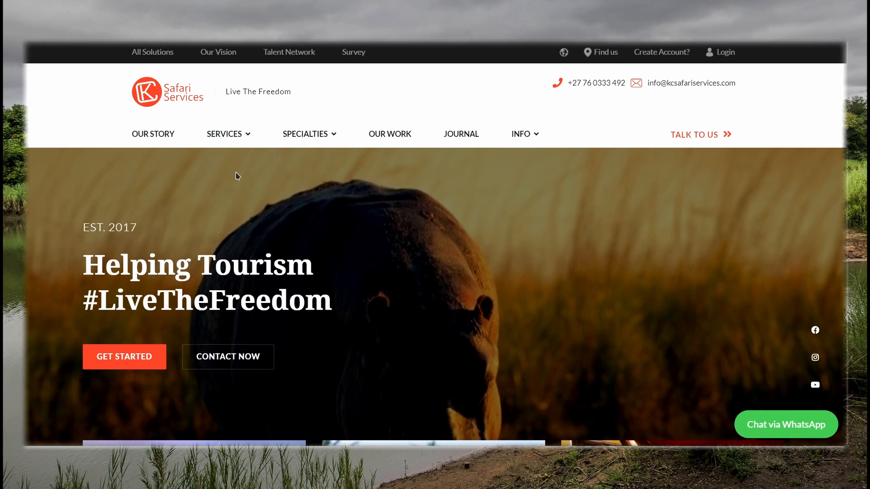
Open the Talent Network section of the KC Safari Services website.
{"action": "mouse_move", "coordinate": [233, 135]}
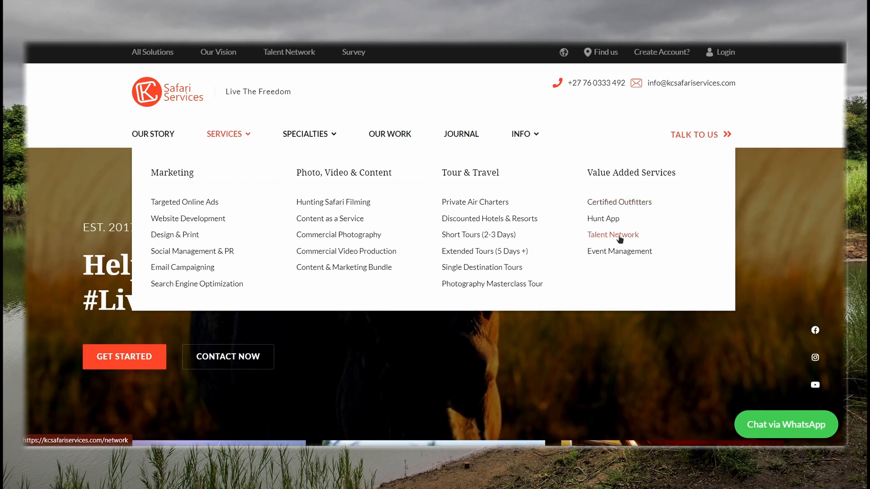
{"action": "mouse_move", "coordinate": [524, 141]}
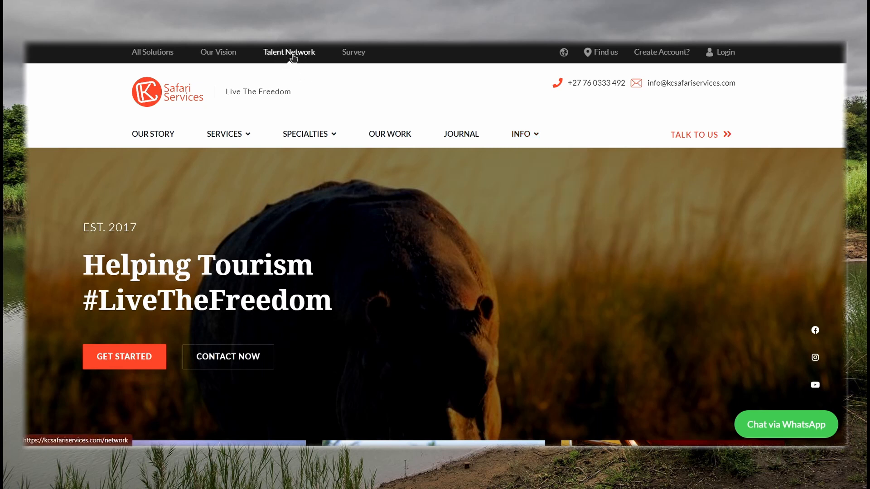
{"action": "left_click", "coordinate": [291, 54]}
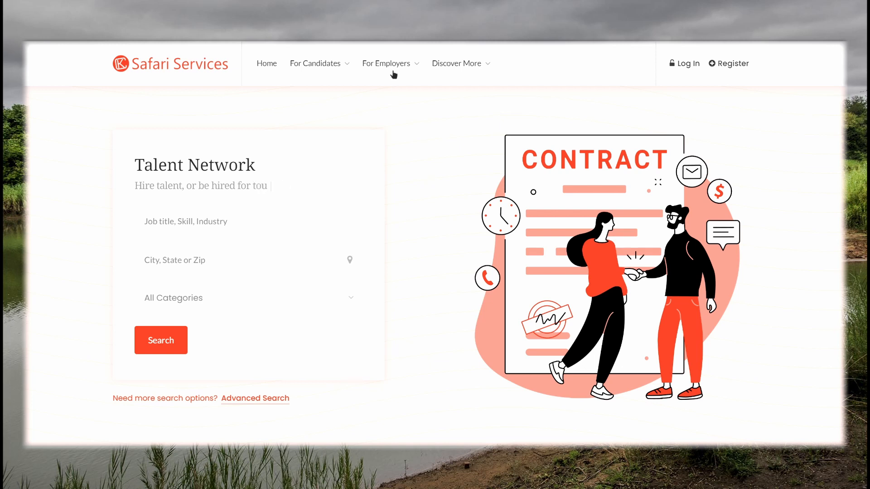
View the Talent Network sign-up form for an Employer account and close it without registering.
{"action": "mouse_move", "coordinate": [397, 69]}
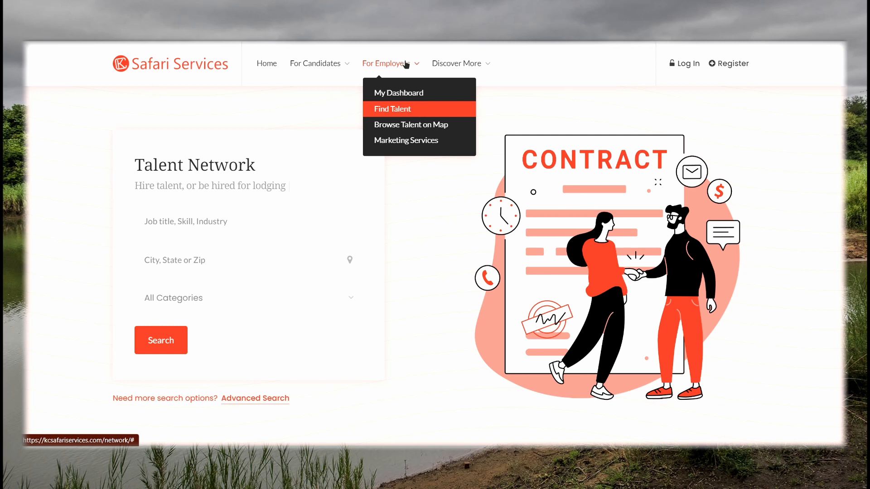
{"action": "left_click", "coordinate": [733, 62]}
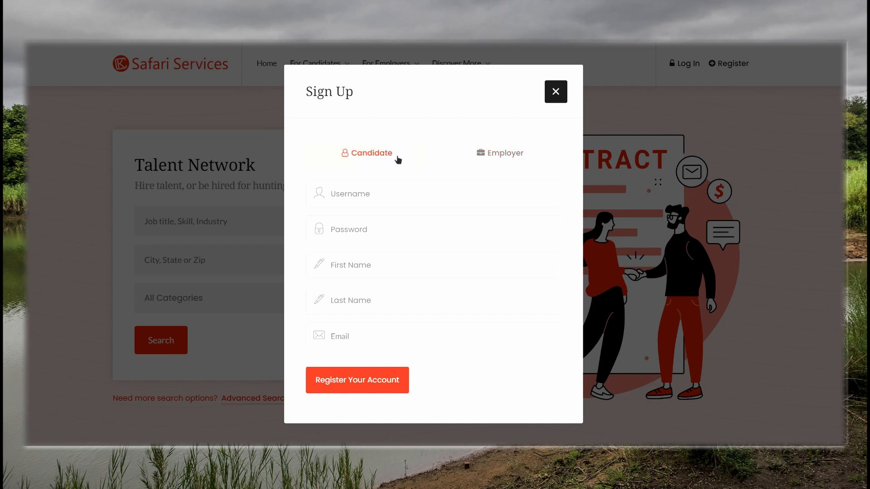
{"action": "left_click", "coordinate": [500, 157]}
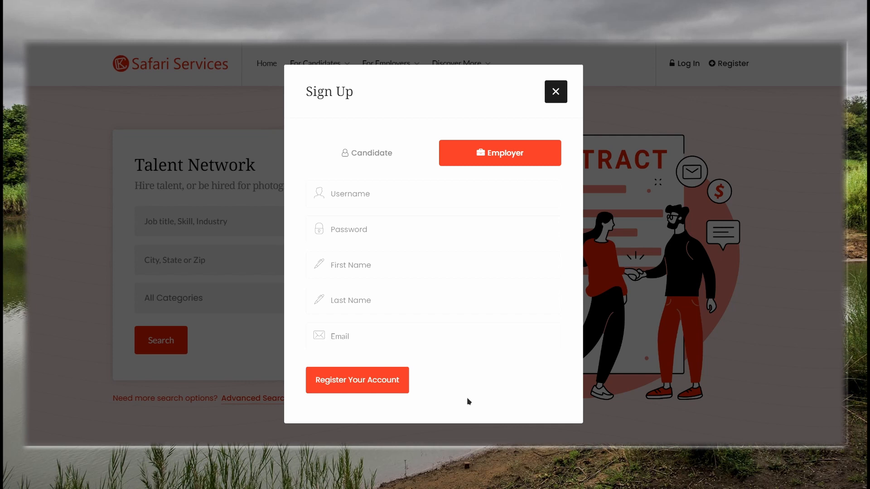
{"action": "left_click", "coordinate": [555, 92]}
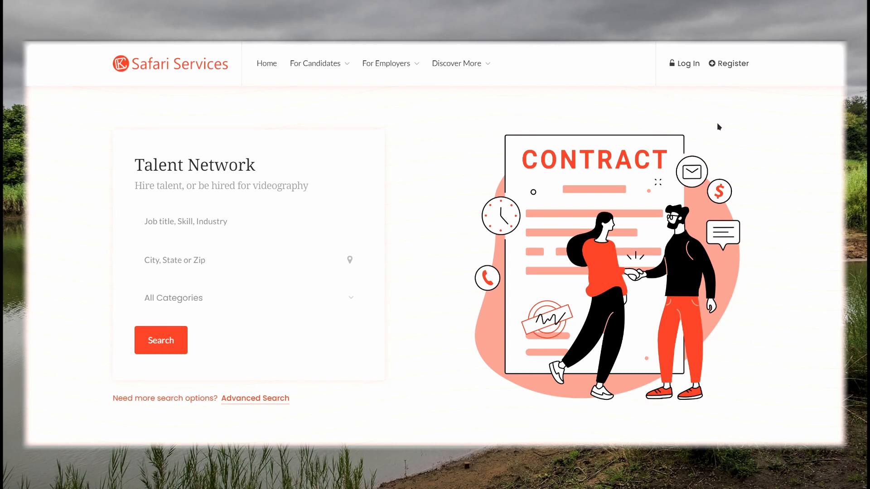
Log in to the existing account with Remember Me enabled and open its dashboard.
{"action": "left_click", "coordinate": [680, 67]}
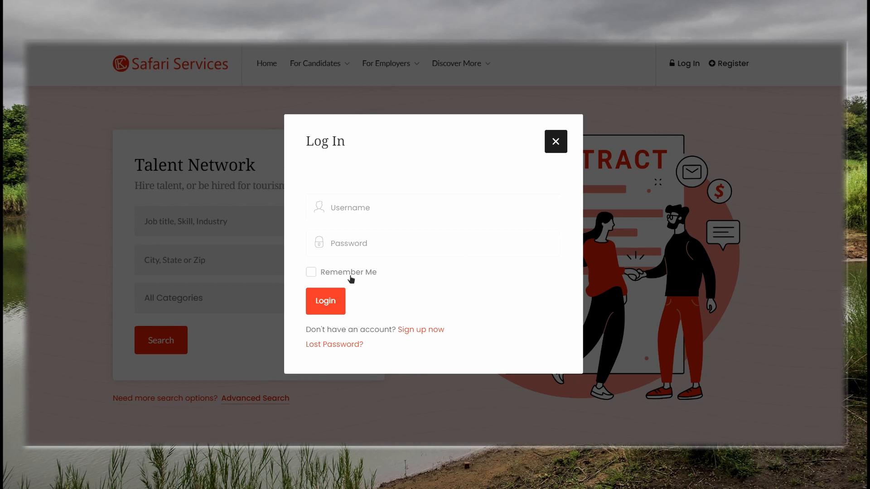
{"action": "left_click", "coordinate": [350, 274]}
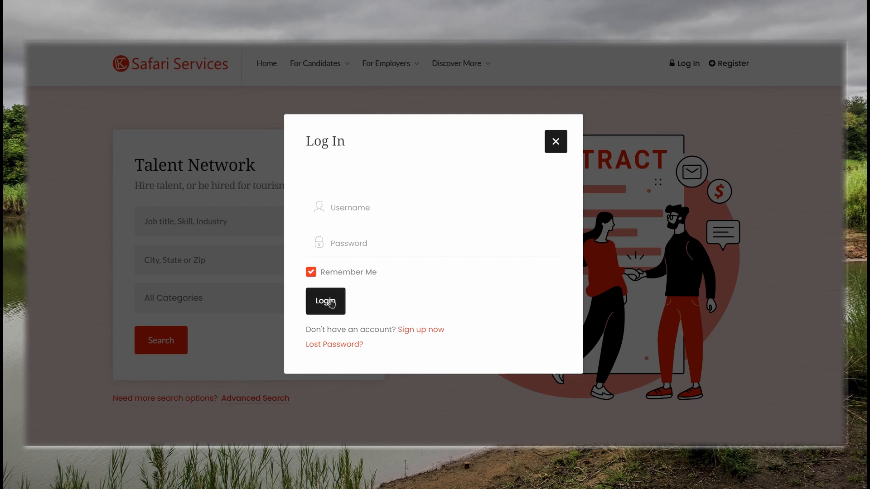
{"action": "left_click", "coordinate": [332, 304]}
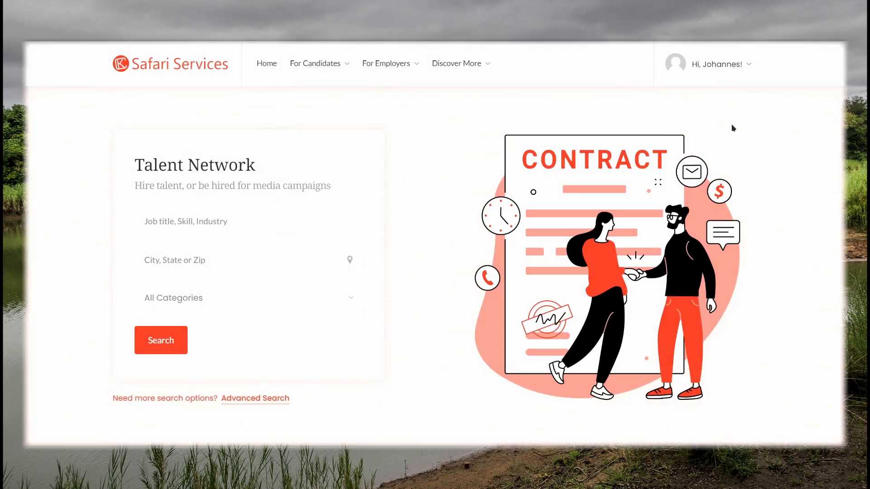
{"action": "left_click", "coordinate": [720, 66]}
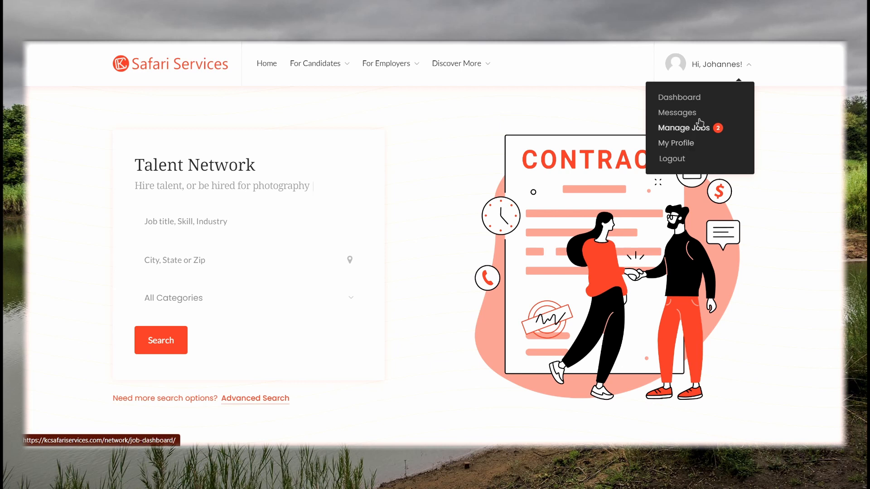
{"action": "left_click", "coordinate": [688, 98]}
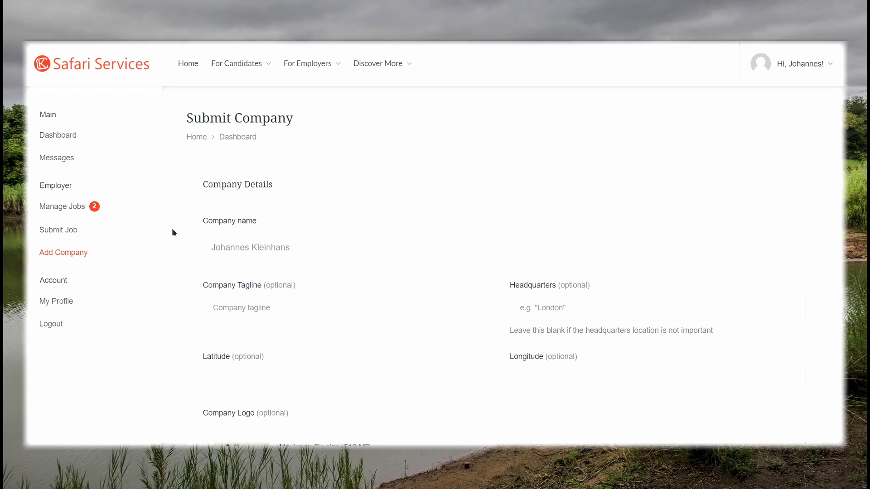
Replace the company name with "My Company" in the Submit Company form.
{"action": "scroll", "coordinate": [173, 229], "scroll_direction": "down", "scroll_amount": 3}
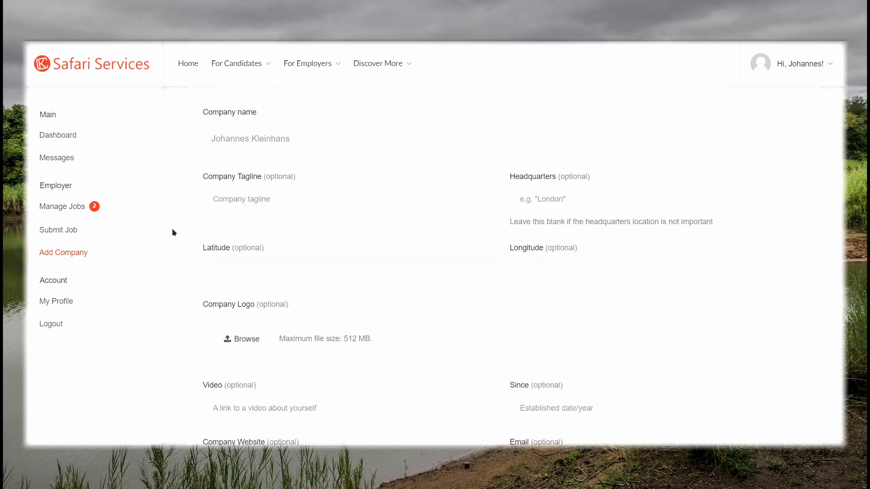
{"action": "triple_click", "coordinate": [305, 134]}
{"action": "key", "text": "BackSpace"}
{"action": "type", "text": "My COmpany"}
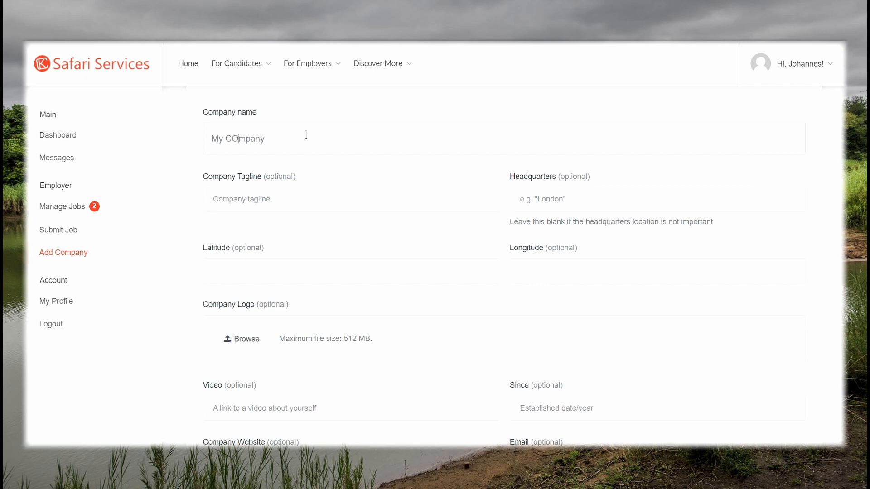
{"action": "key", "text": "shift+Right"}
{"action": "type", "text": "o"}
{"action": "left_click", "coordinate": [377, 163]}
Examine the optional fields of the Submit Company form, from tagline and logo down to Company Content.
{"action": "scroll", "coordinate": [498, 230], "scroll_direction": "down", "scroll_amount": 1}
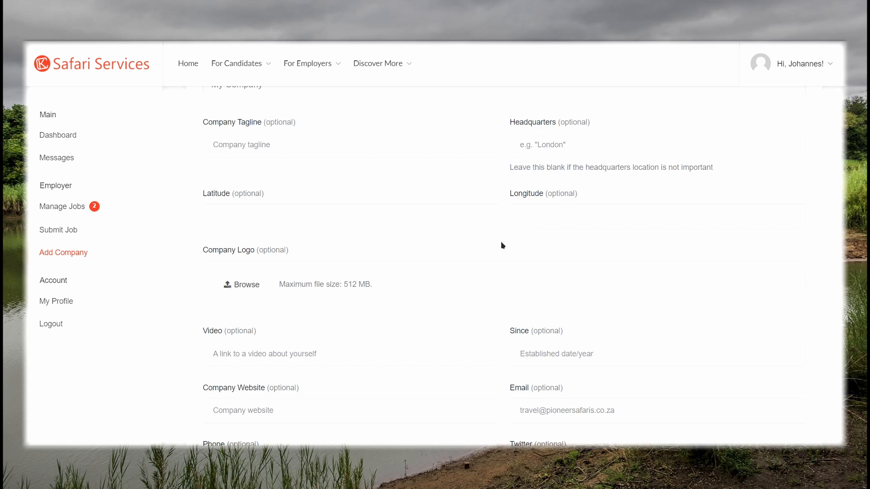
{"action": "scroll", "coordinate": [501, 241], "scroll_direction": "down", "scroll_amount": 1}
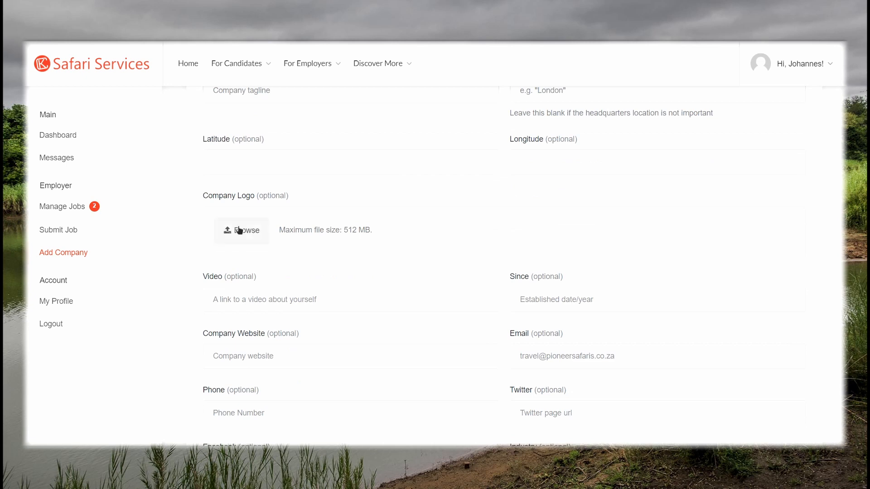
{"action": "scroll", "coordinate": [426, 218], "scroll_direction": "down", "scroll_amount": 1}
{"action": "scroll", "coordinate": [407, 217], "scroll_direction": "down", "scroll_amount": 2}
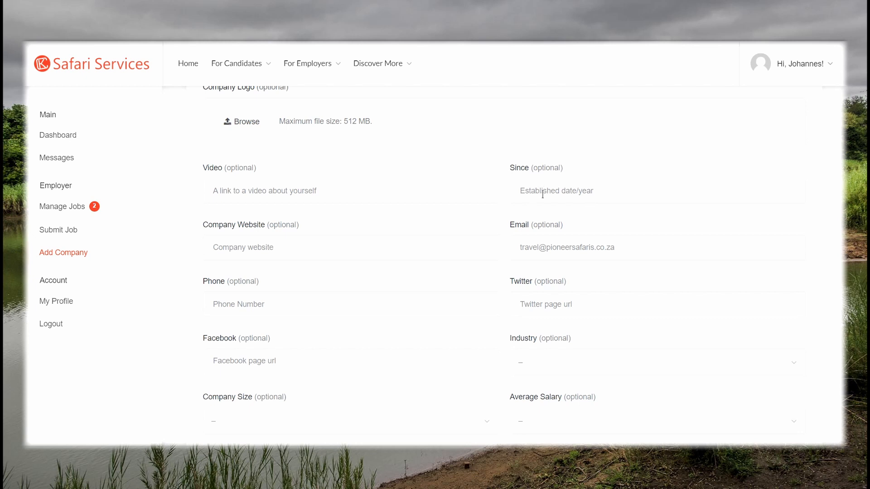
{"action": "scroll", "coordinate": [489, 220], "scroll_direction": "down", "scroll_amount": 1}
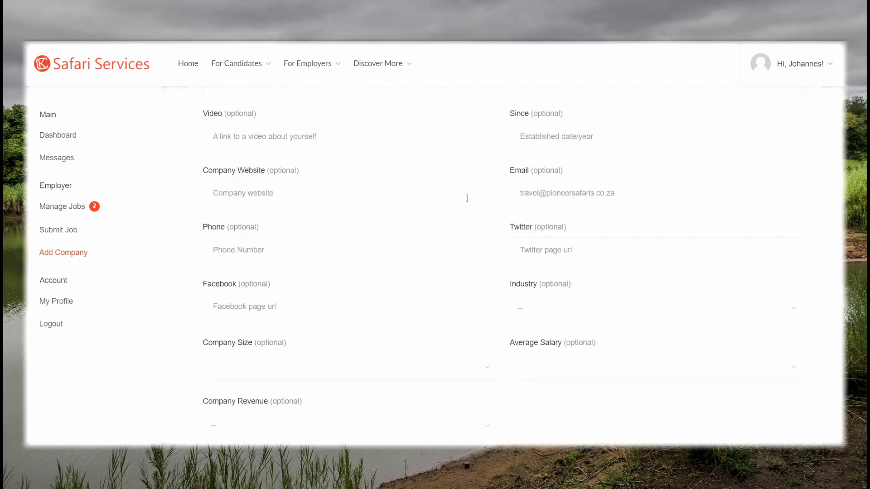
{"action": "scroll", "coordinate": [467, 198], "scroll_direction": "down", "scroll_amount": 3}
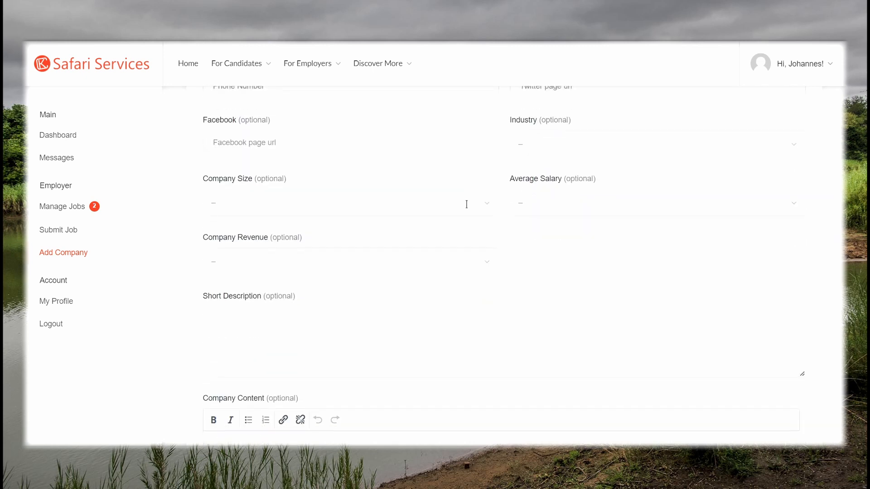
{"action": "scroll", "coordinate": [467, 205], "scroll_direction": "down", "scroll_amount": 1}
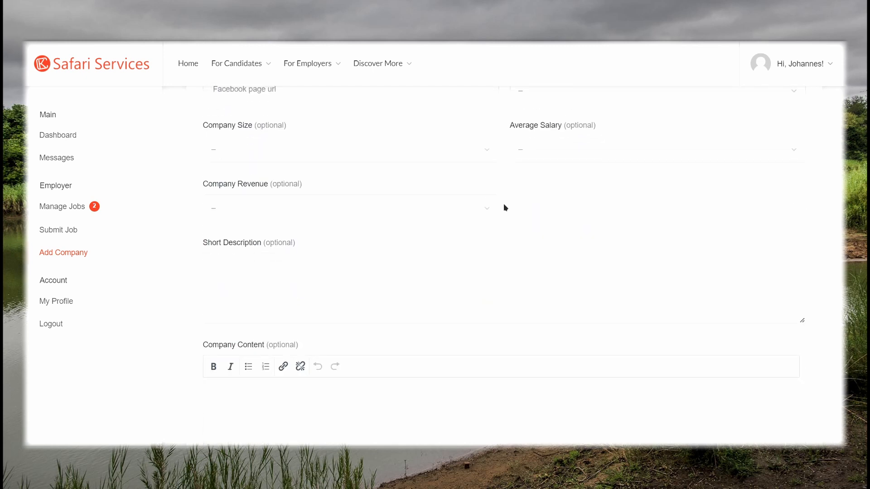
{"action": "scroll", "coordinate": [505, 207], "scroll_direction": "down", "scroll_amount": 3}
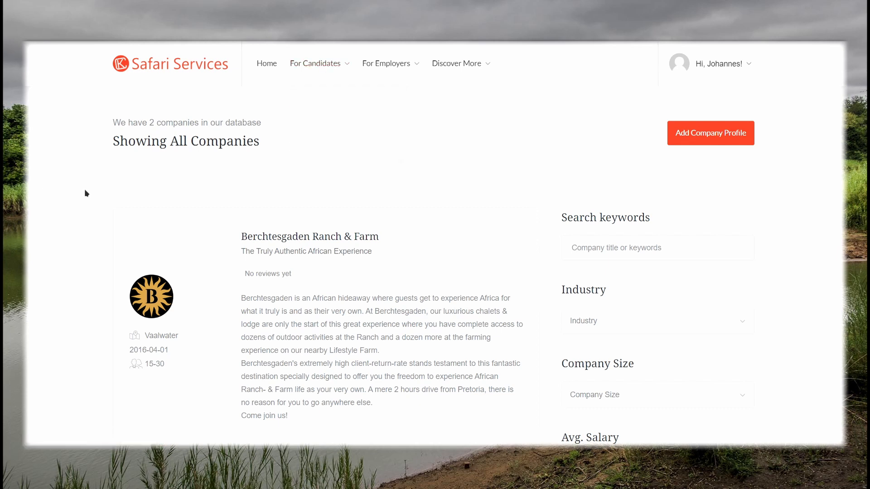
Look through the company listings and the Berchtesgaden Ranch & Farm profile, down to its open positions.
{"action": "scroll", "coordinate": [85, 190], "scroll_direction": "down", "scroll_amount": 3}
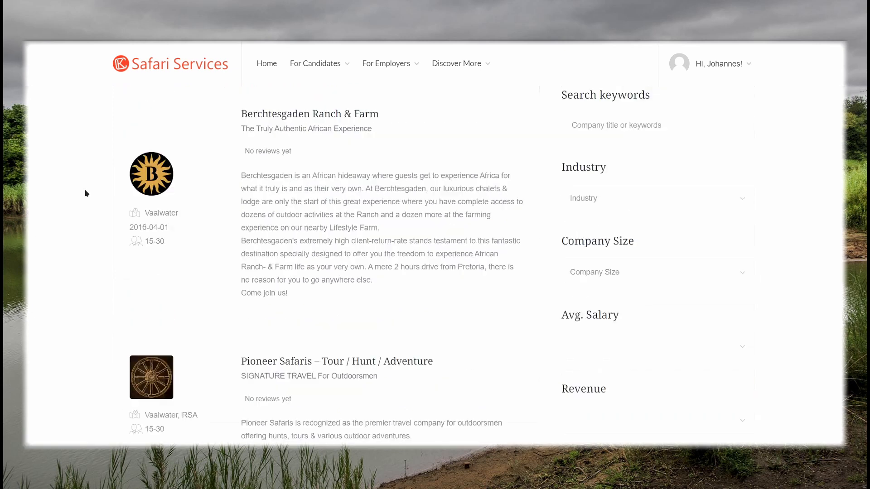
{"action": "scroll", "coordinate": [85, 194], "scroll_direction": "up", "scroll_amount": 3}
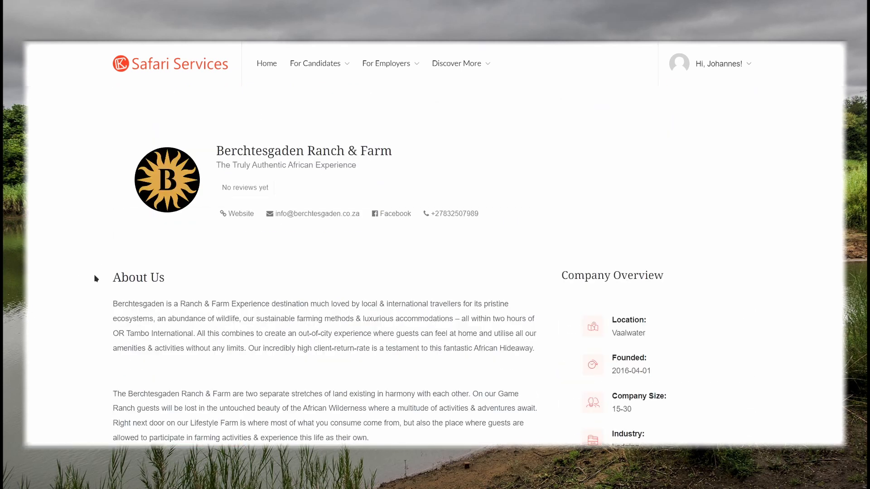
{"action": "scroll", "coordinate": [95, 277], "scroll_direction": "down", "scroll_amount": 3}
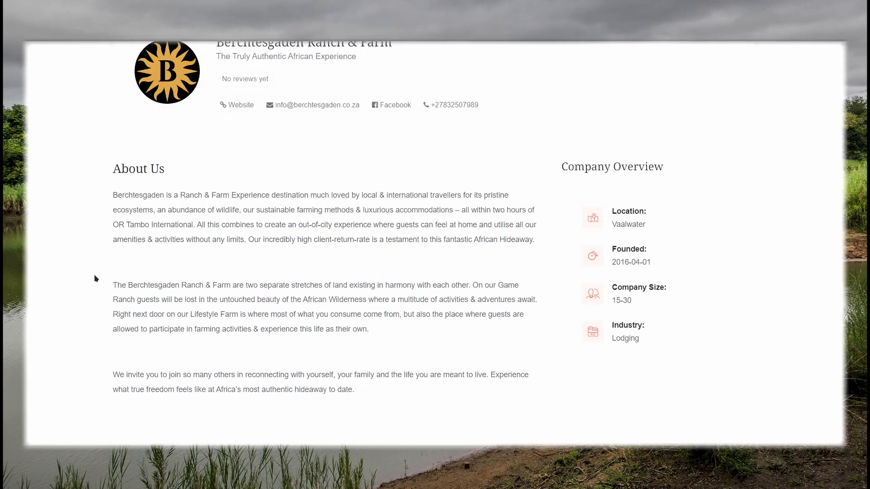
{"action": "scroll", "coordinate": [96, 278], "scroll_direction": "down", "scroll_amount": 5}
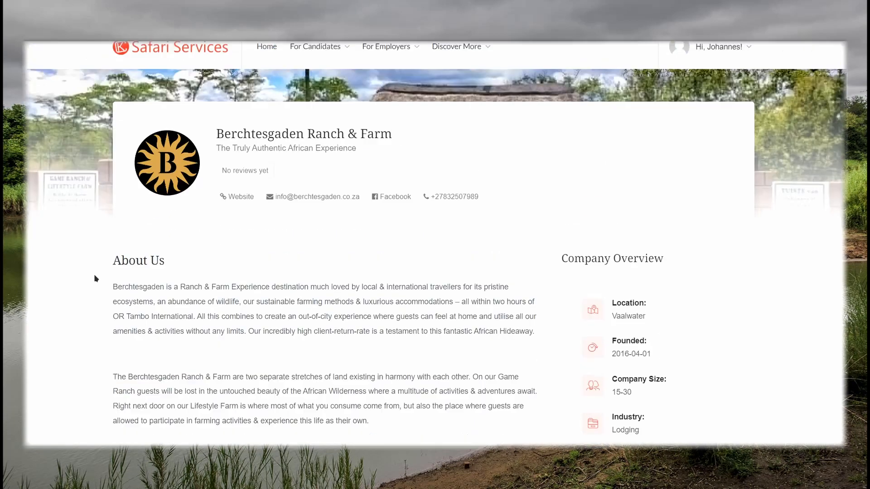
{"action": "scroll", "coordinate": [95, 277], "scroll_direction": "down", "scroll_amount": 10}
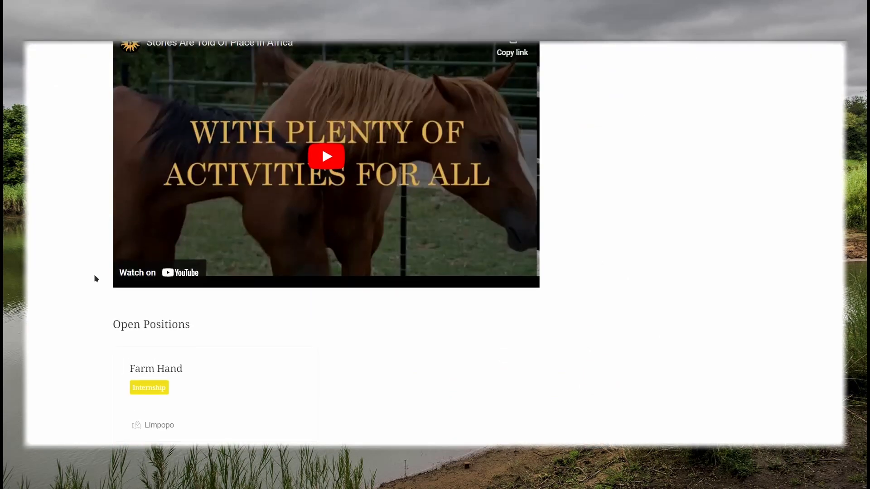
{"action": "scroll", "coordinate": [96, 278], "scroll_direction": "up", "scroll_amount": 11}
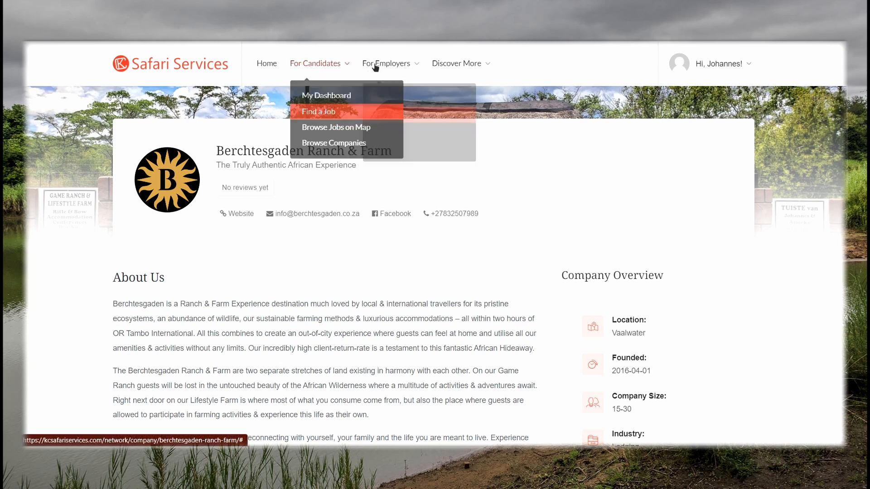
Open the employers' Find Talent page and look through it down to the candidate listings.
{"action": "mouse_move", "coordinate": [386, 66]}
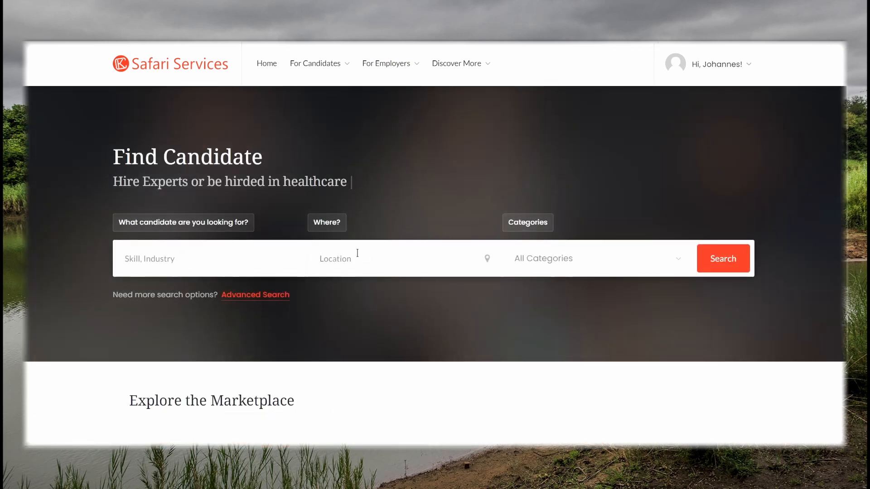
{"action": "scroll", "coordinate": [71, 229], "scroll_direction": "down", "scroll_amount": 10}
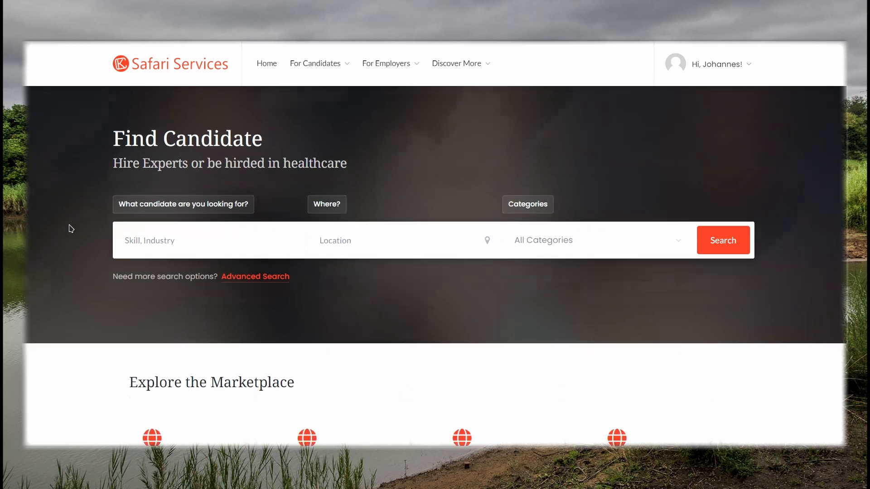
{"action": "scroll", "coordinate": [69, 224], "scroll_direction": "down", "scroll_amount": 1}
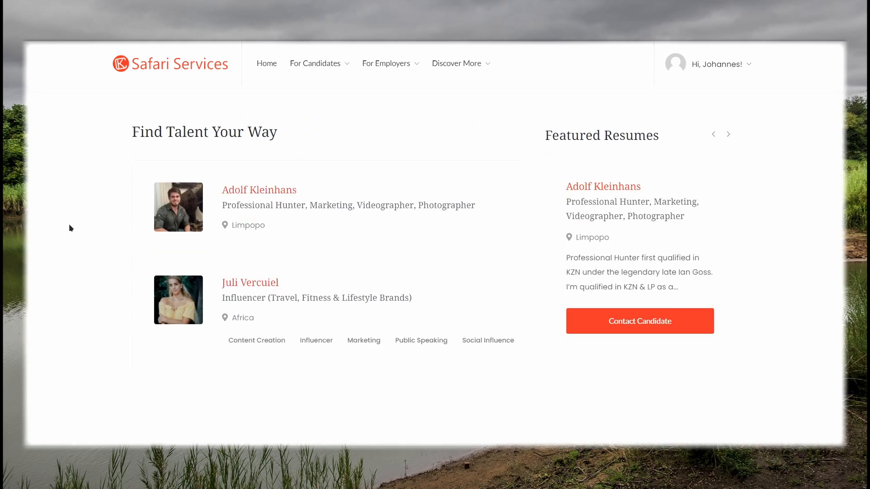
Review the resume of the travel, fitness and lifestyle influencer and view its message form, closing it without sending anything.
{"action": "left_click", "coordinate": [197, 306]}
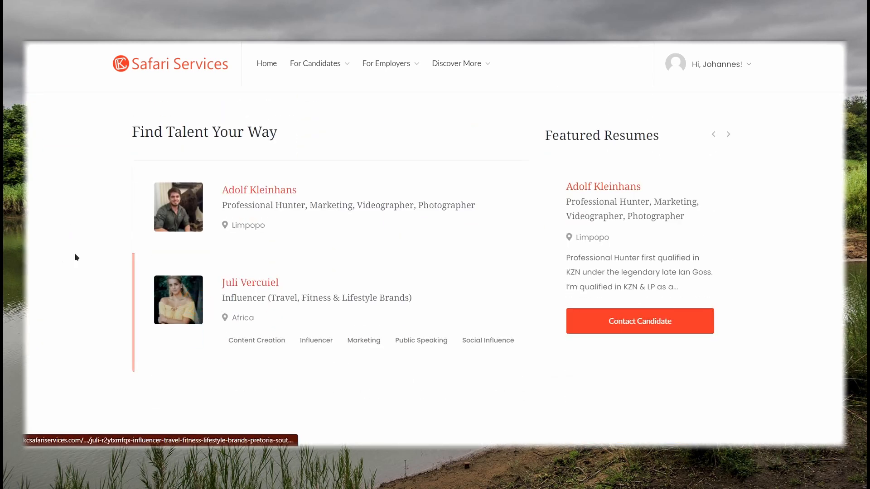
{"action": "scroll", "coordinate": [98, 229], "scroll_direction": "down", "scroll_amount": 15}
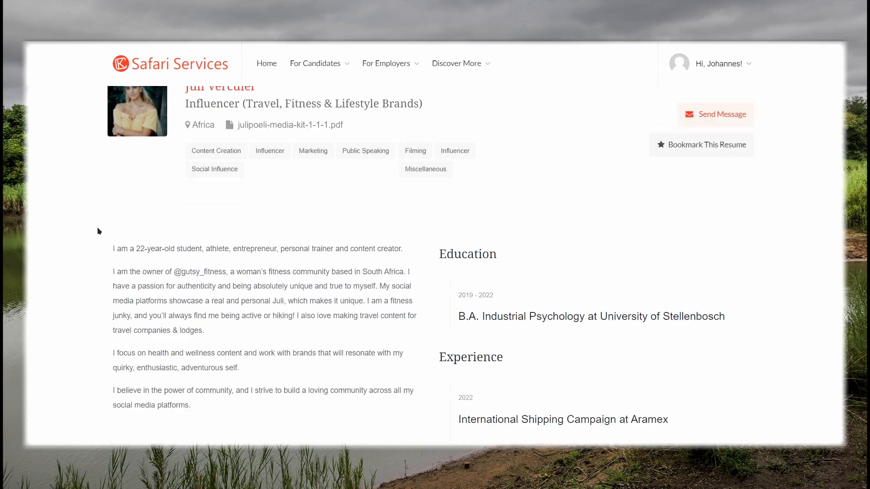
{"action": "scroll", "coordinate": [97, 228], "scroll_direction": "up", "scroll_amount": 15}
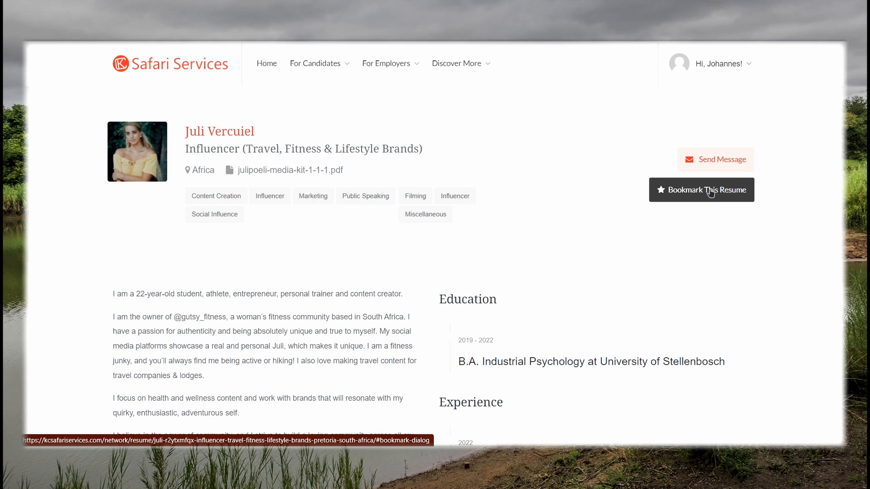
{"action": "left_click", "coordinate": [705, 163]}
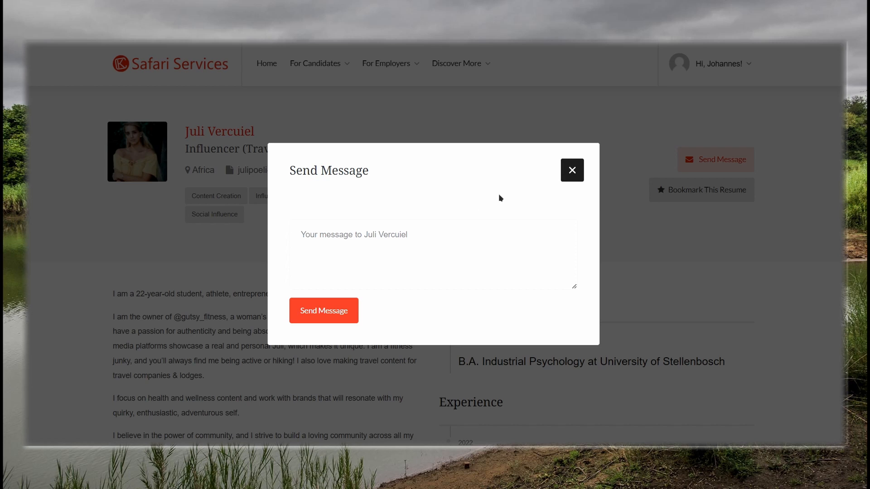
{"action": "left_click", "coordinate": [572, 172]}
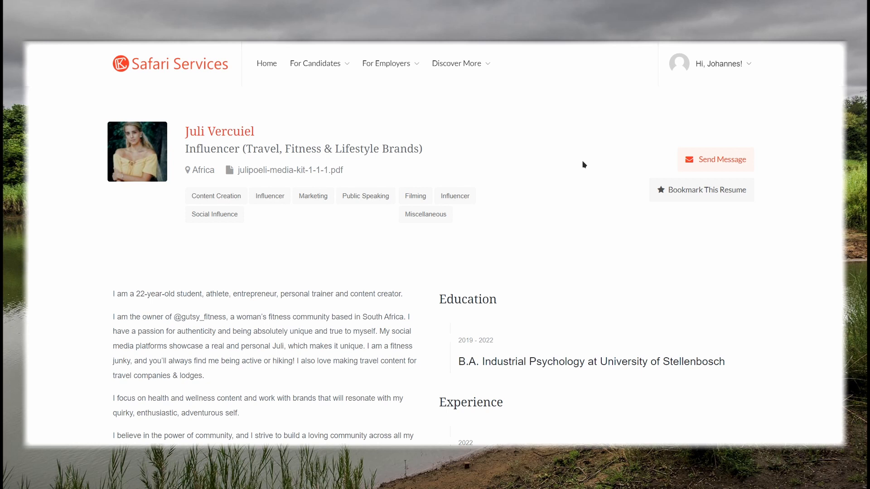
Open the Post A Job form from the account dashboard and select Berchtesgaden Ranch & Farm as the company.
{"action": "left_click", "coordinate": [731, 63]}
{"action": "left_click", "coordinate": [681, 96]}
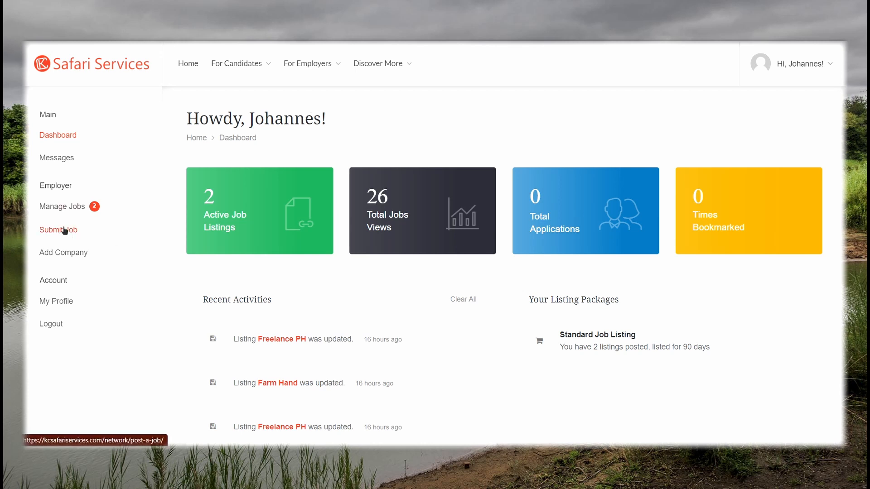
{"action": "left_click", "coordinate": [69, 230]}
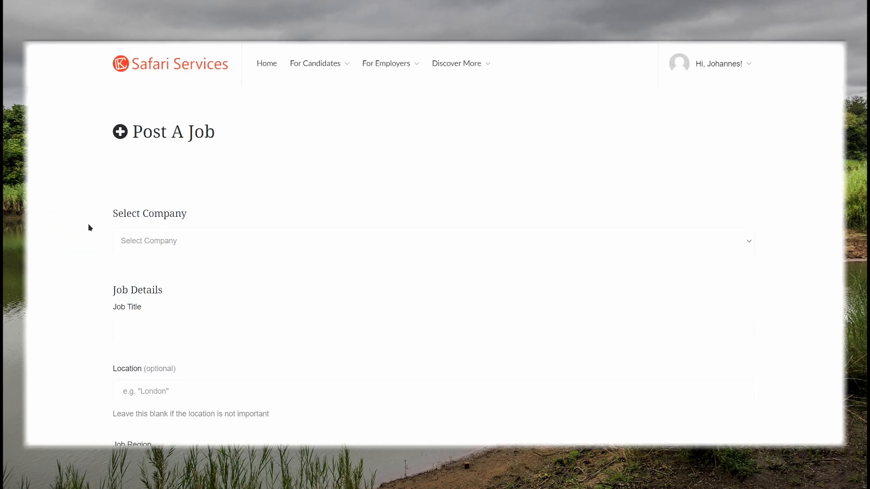
{"action": "scroll", "coordinate": [88, 223], "scroll_direction": "down", "scroll_amount": 3}
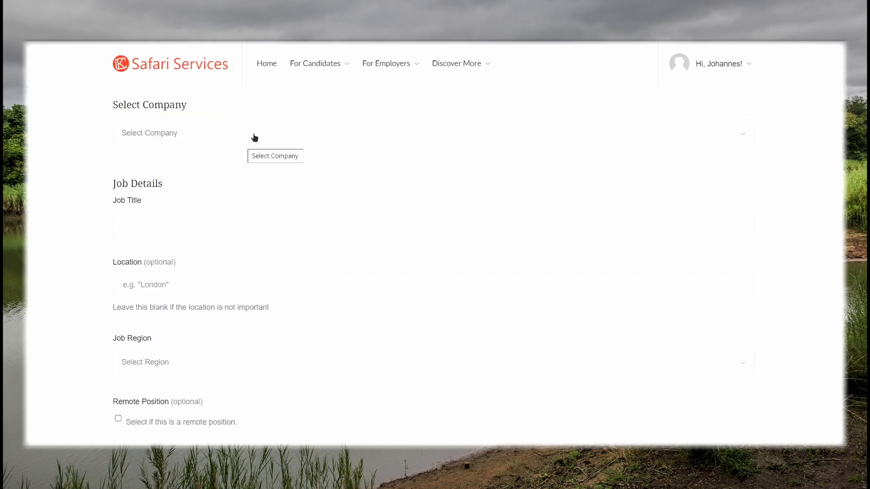
{"action": "left_click", "coordinate": [253, 134]}
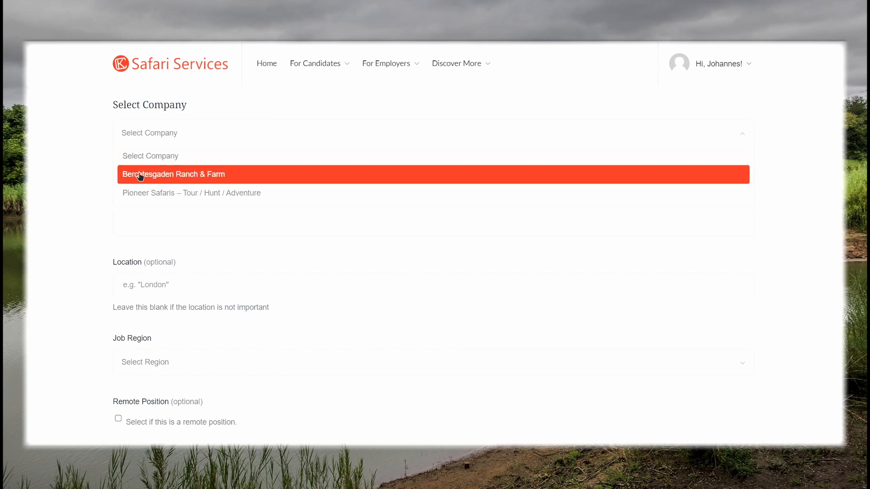
{"action": "left_click", "coordinate": [139, 173]}
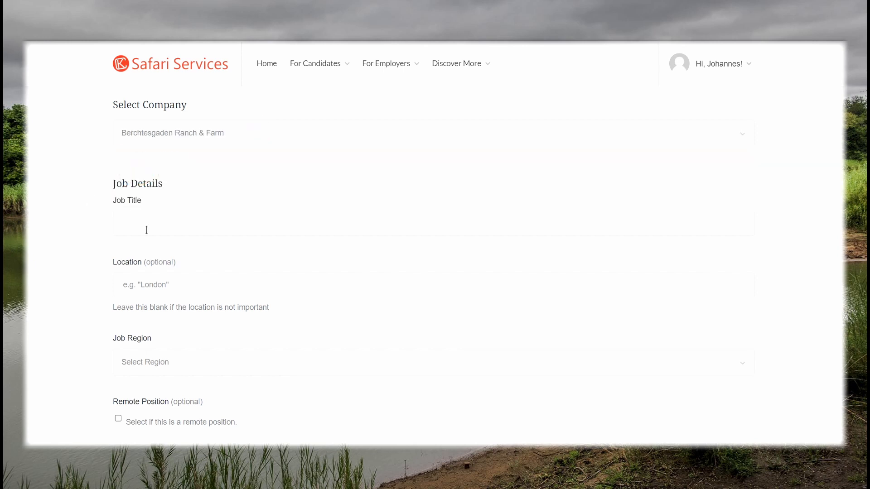
Set the job's location to Vaalwater, South Africa and its region to Limpopo.
{"action": "scroll", "coordinate": [146, 230], "scroll_direction": "down", "scroll_amount": 1}
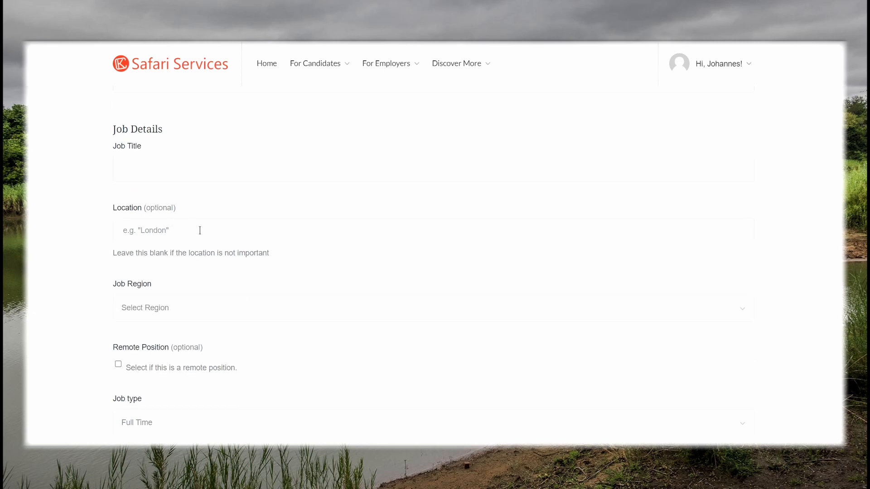
{"action": "scroll", "coordinate": [198, 231], "scroll_direction": "down", "scroll_amount": 2}
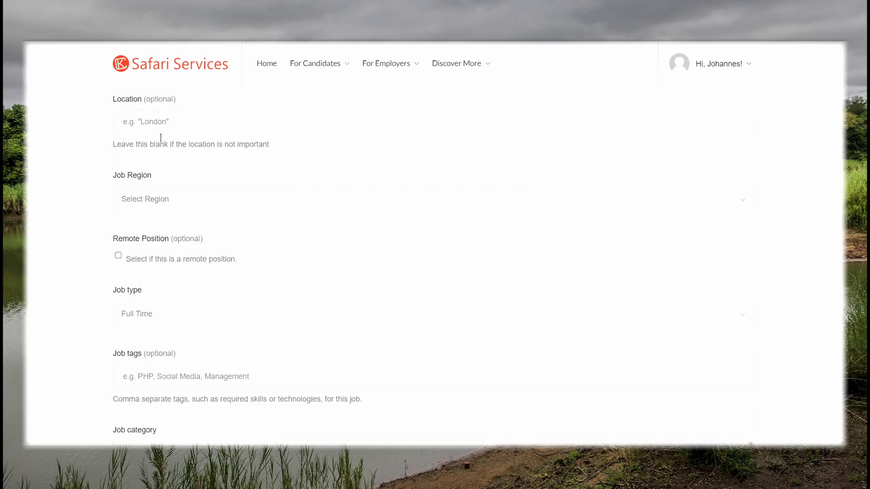
{"action": "left_click", "coordinate": [167, 122]}
{"action": "type", "text": "vaalwater"}
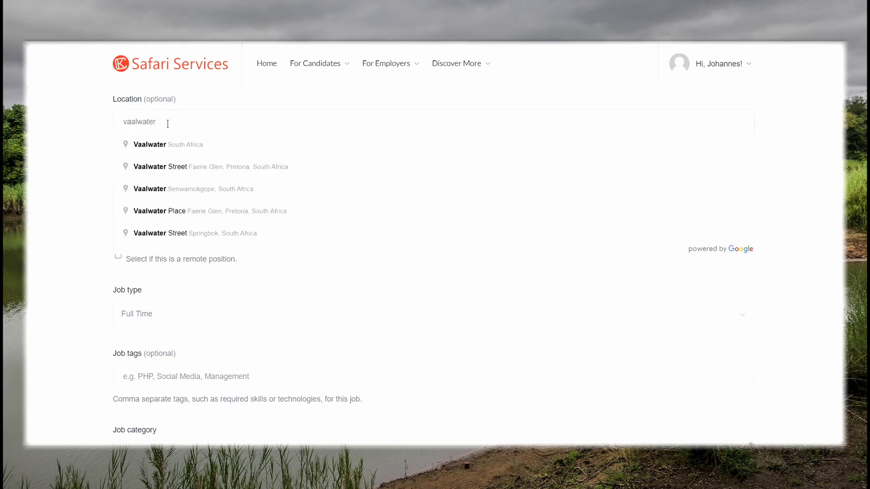
{"action": "left_click", "coordinate": [177, 149]}
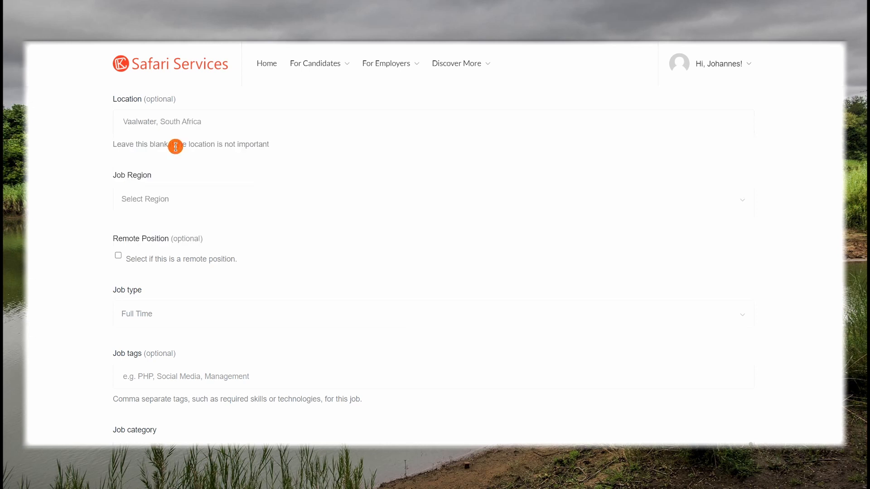
{"action": "left_click", "coordinate": [192, 203]}
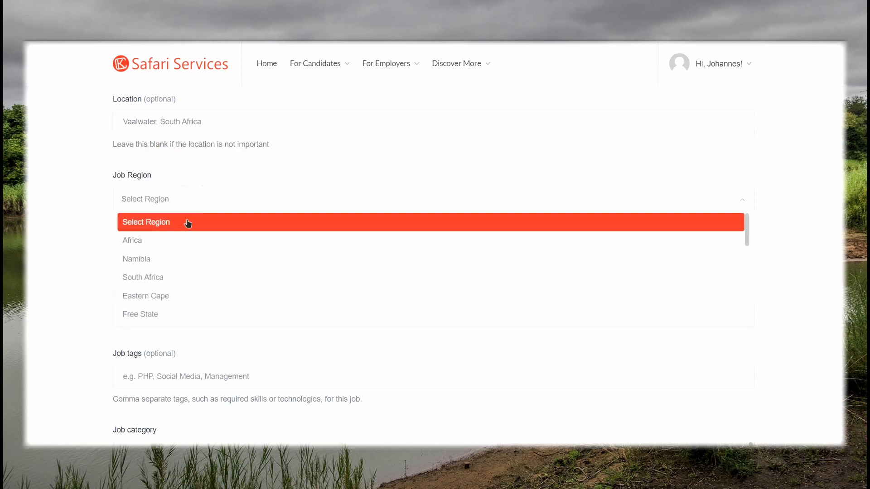
{"action": "scroll", "coordinate": [196, 301], "scroll_direction": "down", "scroll_amount": 1}
{"action": "left_click", "coordinate": [173, 316]}
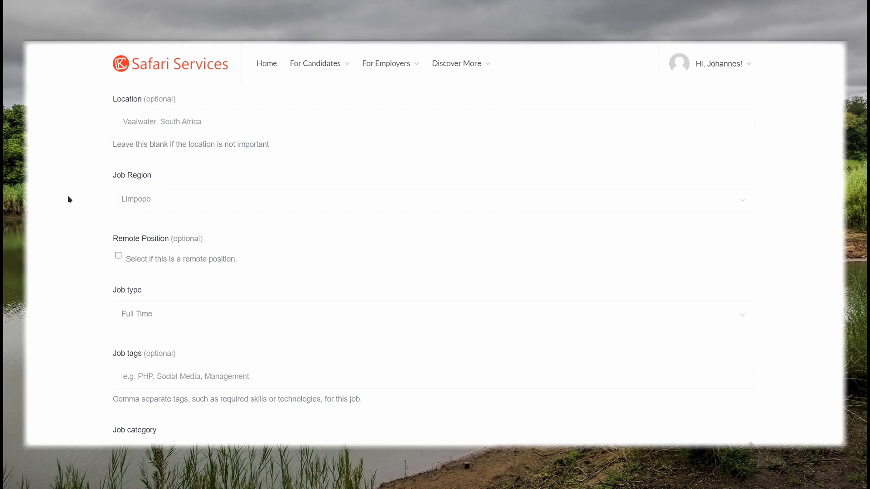
Review the remote position option and the available job types, keeping the job type as Full Time.
{"action": "scroll", "coordinate": [100, 220], "scroll_direction": "down", "scroll_amount": 1}
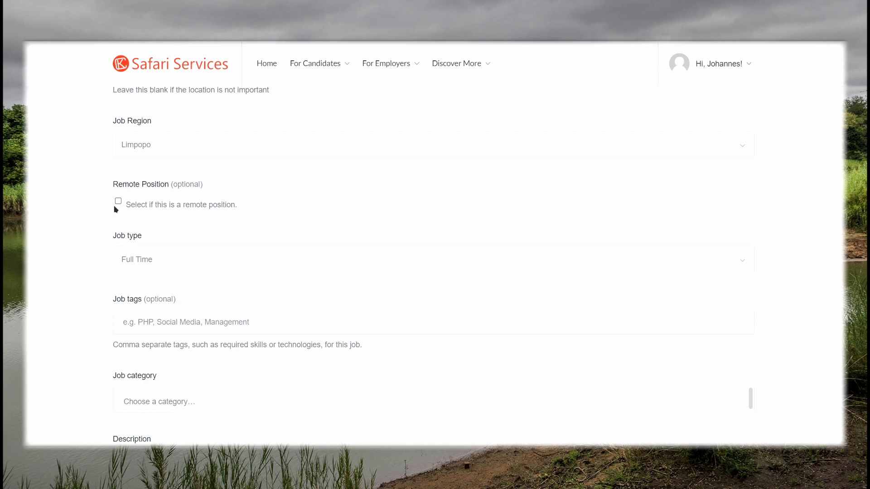
{"action": "scroll", "coordinate": [89, 247], "scroll_direction": "down", "scroll_amount": 2}
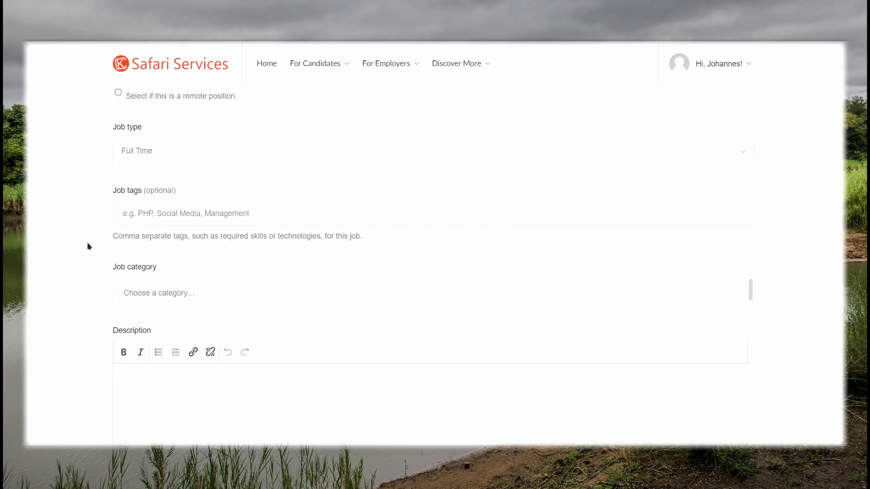
{"action": "left_click", "coordinate": [193, 152]}
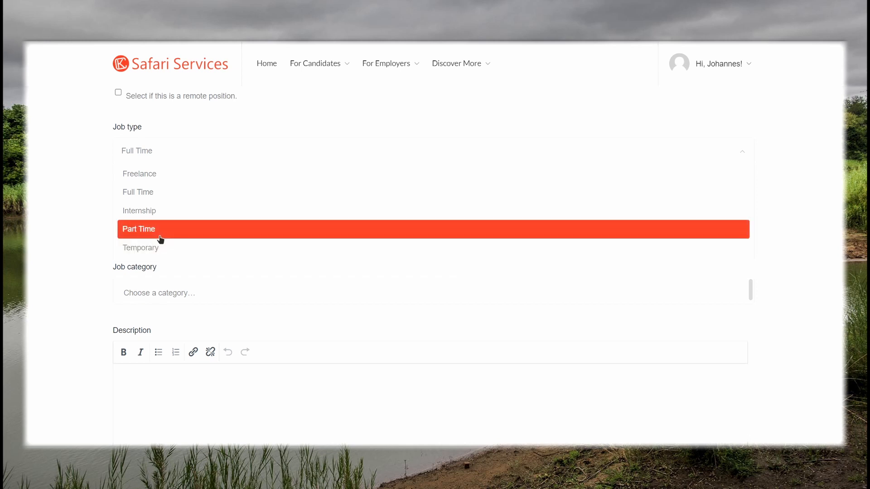
{"action": "left_click", "coordinate": [104, 240]}
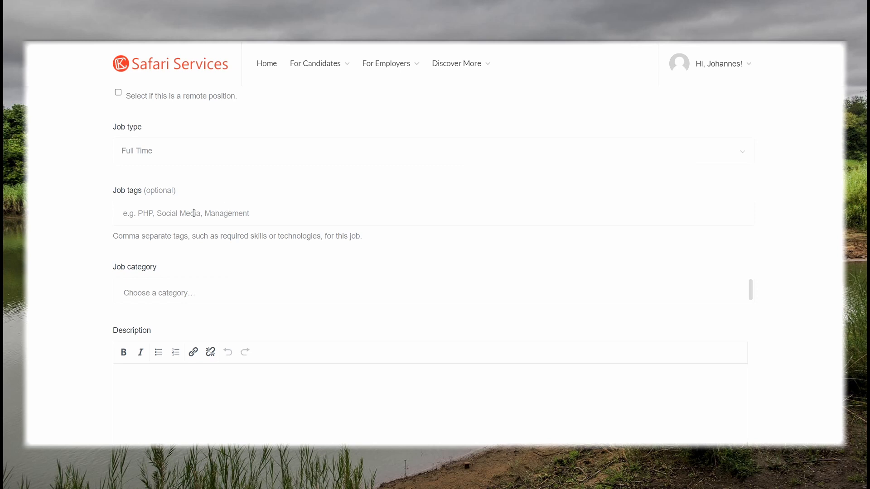
Look through the available job categories from Events to Transportation / Logistics without choosing one.
{"action": "scroll", "coordinate": [85, 227], "scroll_direction": "down", "scroll_amount": 2}
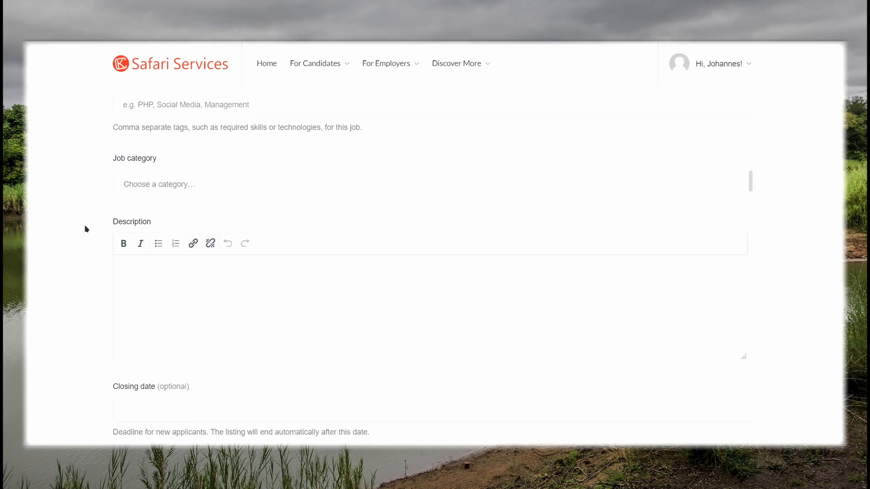
{"action": "left_click", "coordinate": [210, 180]}
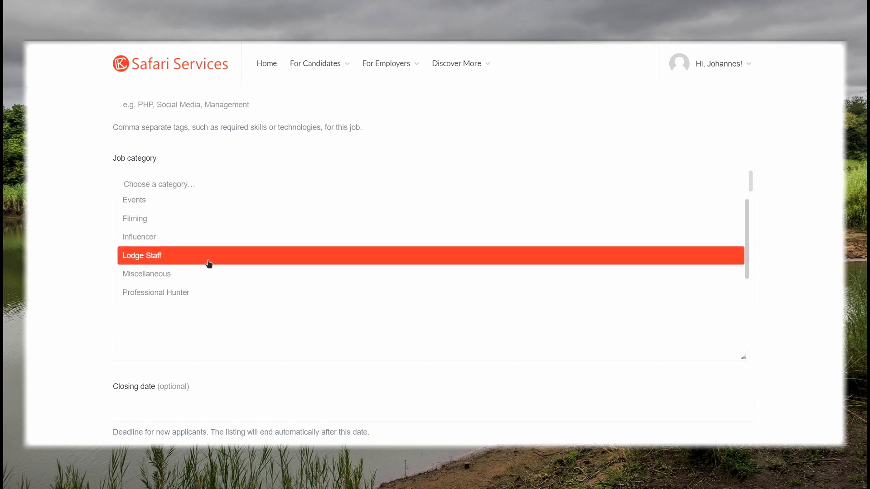
{"action": "scroll", "coordinate": [208, 267], "scroll_direction": "down", "scroll_amount": 1}
{"action": "scroll", "coordinate": [206, 294], "scroll_direction": "up", "scroll_amount": 1}
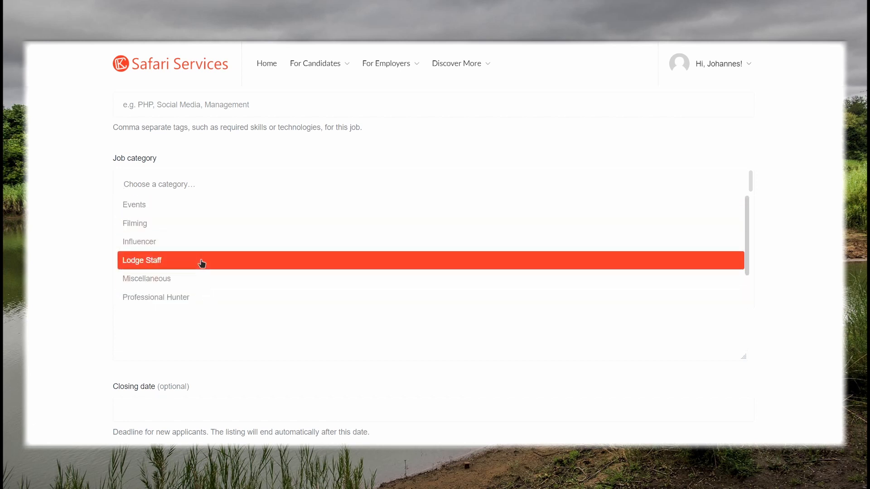
{"action": "scroll", "coordinate": [202, 264], "scroll_direction": "down", "scroll_amount": 1}
{"action": "scroll", "coordinate": [202, 264], "scroll_direction": "down", "scroll_amount": 1}
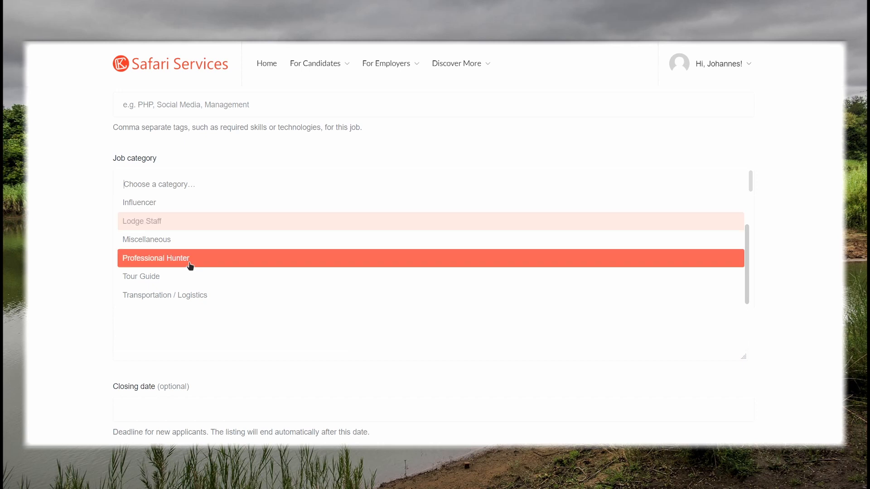
{"action": "left_click", "coordinate": [80, 216]}
Examine the job's description, closing date and application email/URL fields without changing them.
{"action": "scroll", "coordinate": [162, 223], "scroll_direction": "down", "scroll_amount": 3}
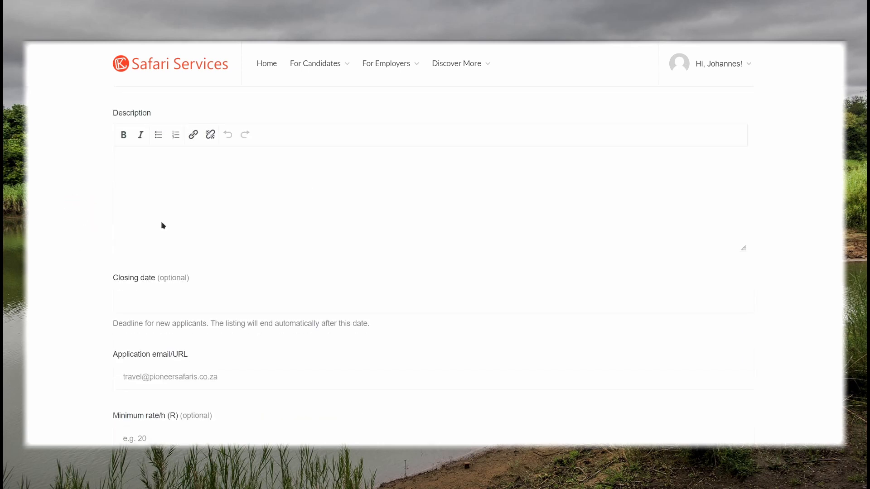
{"action": "left_click", "coordinate": [328, 174]}
{"action": "scroll", "coordinate": [330, 168], "scroll_direction": "down", "scroll_amount": 2}
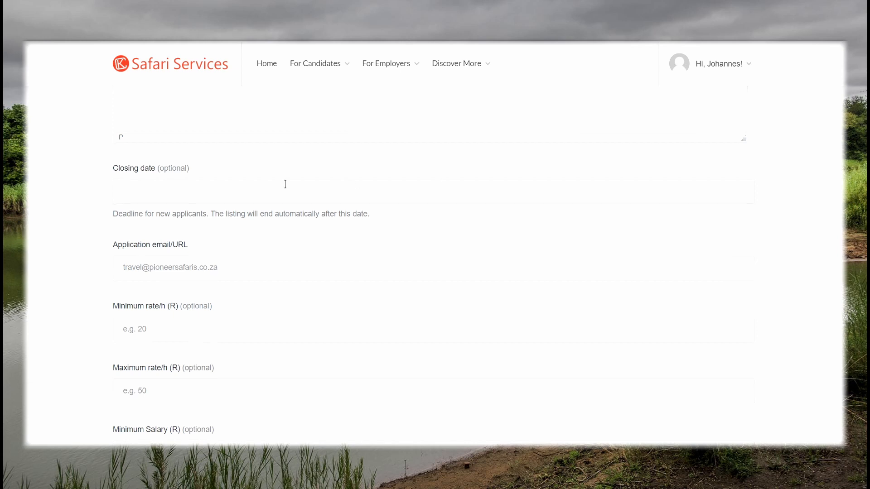
{"action": "scroll", "coordinate": [286, 184], "scroll_direction": "down", "scroll_amount": 1}
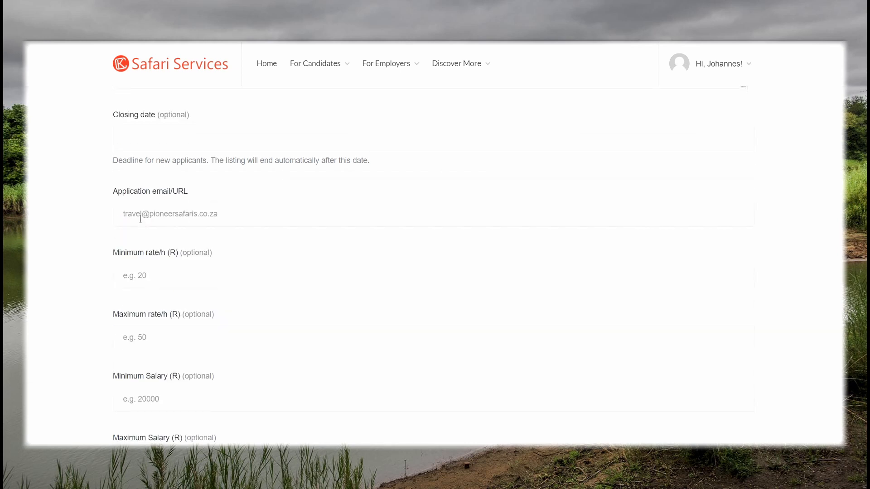
{"action": "left_click_drag", "start_coordinate": [258, 213], "coordinate": [105, 217]}
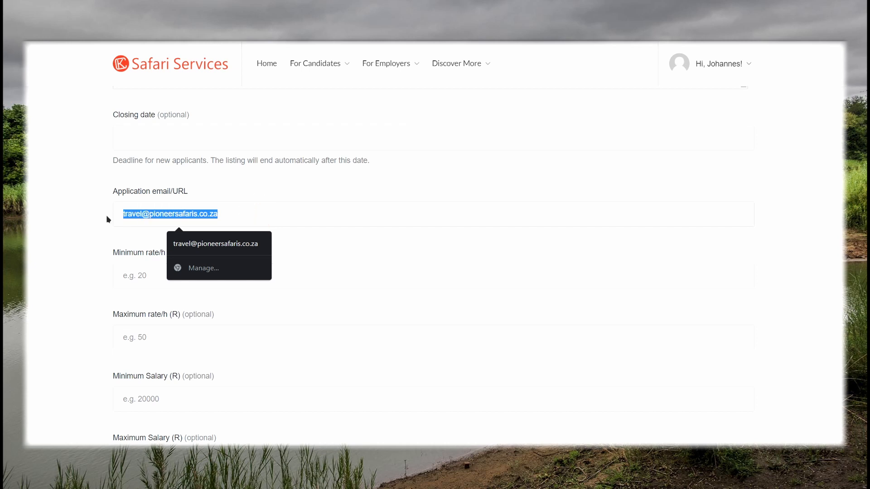
{"action": "left_click", "coordinate": [75, 222]}
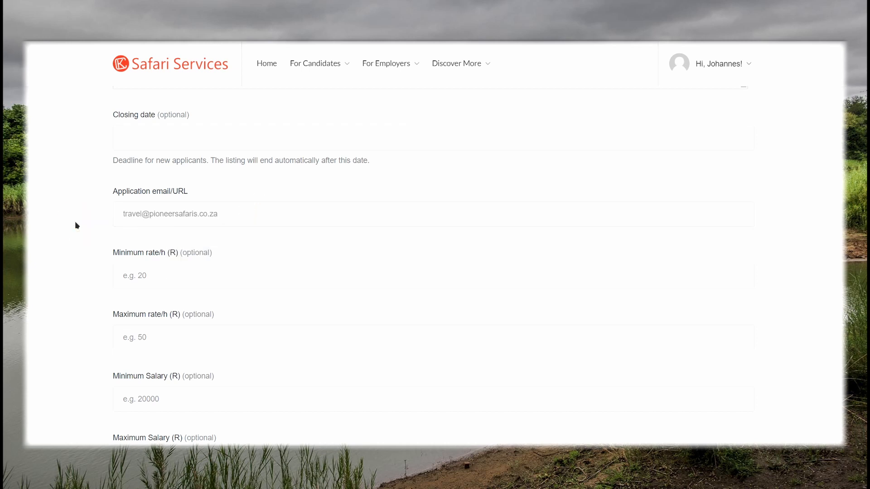
Examine the optional rate, salary, external application link and header image fields down to the end of the form.
{"action": "scroll", "coordinate": [75, 221], "scroll_direction": "down", "scroll_amount": 2}
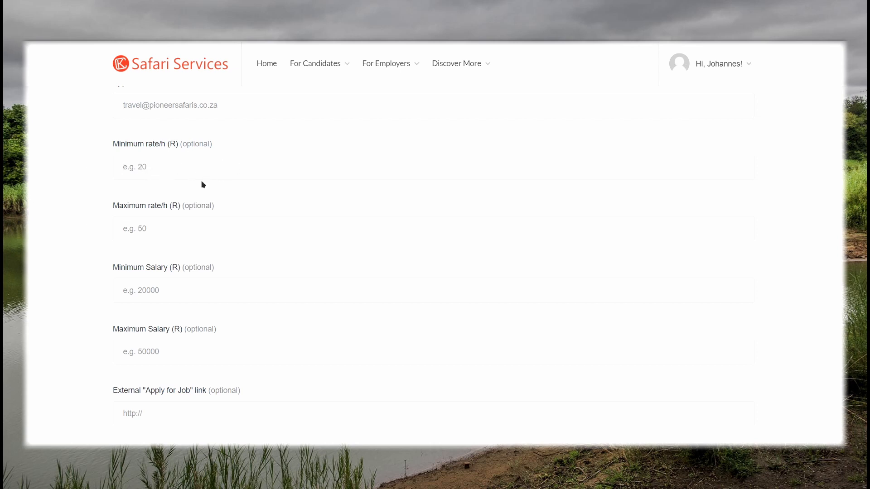
{"action": "scroll", "coordinate": [86, 245], "scroll_direction": "down", "scroll_amount": 2}
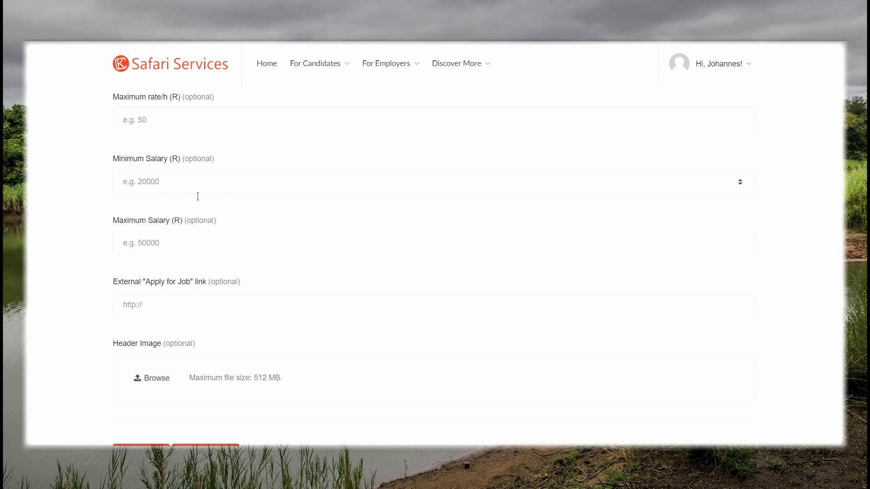
{"action": "scroll", "coordinate": [83, 243], "scroll_direction": "up", "scroll_amount": 1}
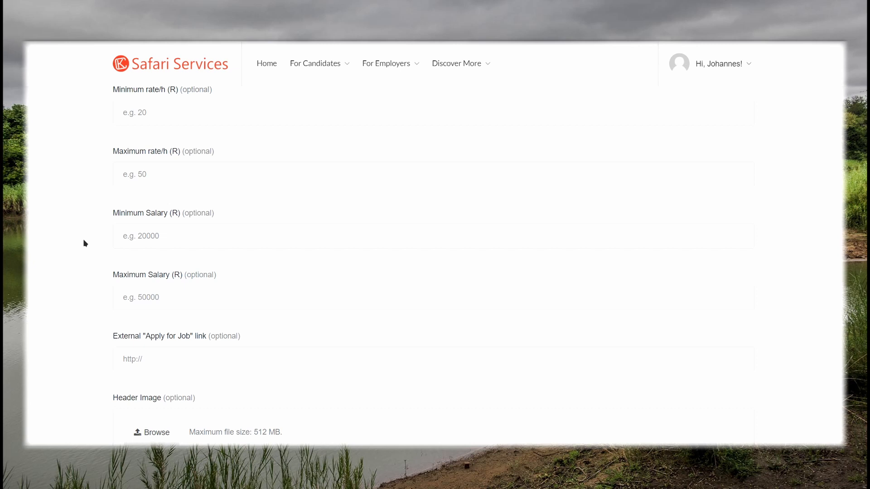
{"action": "left_click", "coordinate": [164, 236]}
{"action": "scroll", "coordinate": [72, 258], "scroll_direction": "down", "scroll_amount": 3}
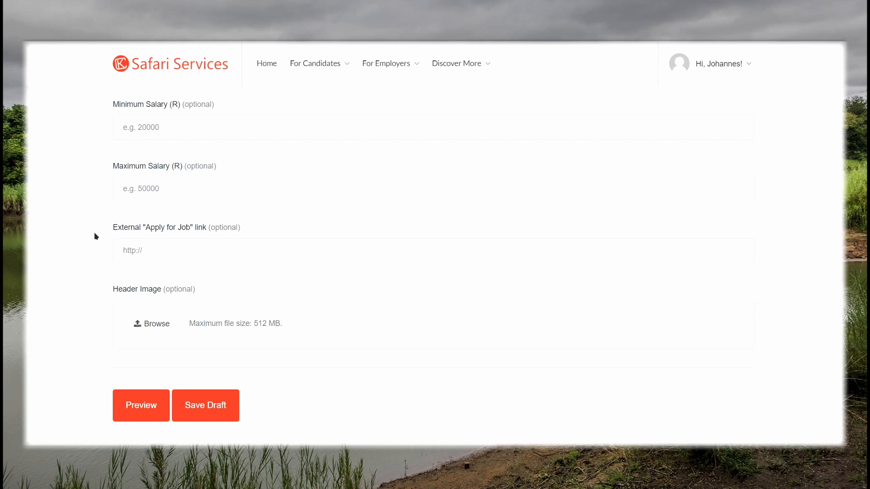
{"action": "scroll", "coordinate": [94, 231], "scroll_direction": "down", "scroll_amount": 1}
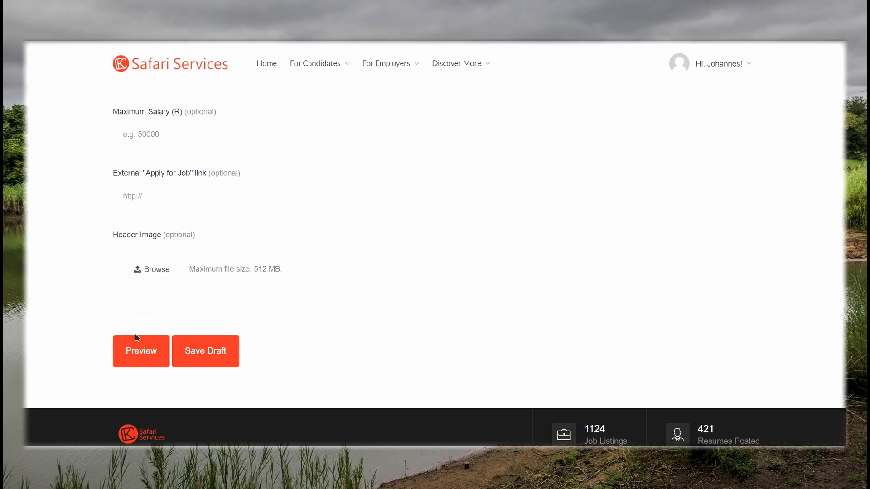
Preview the job listing and review its overview details down to the job location map.
{"action": "left_click", "coordinate": [147, 354]}
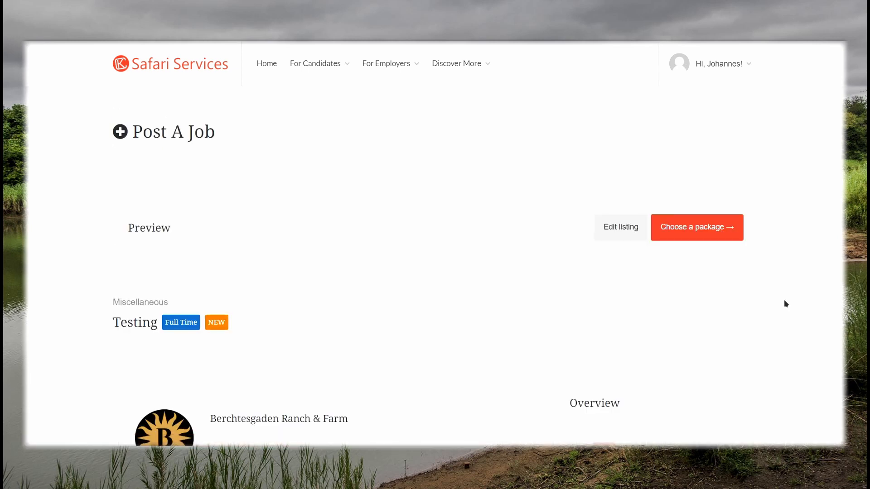
{"action": "scroll", "coordinate": [784, 300], "scroll_direction": "down", "scroll_amount": 5}
{"action": "scroll", "coordinate": [784, 300], "scroll_direction": "down", "scroll_amount": 2}
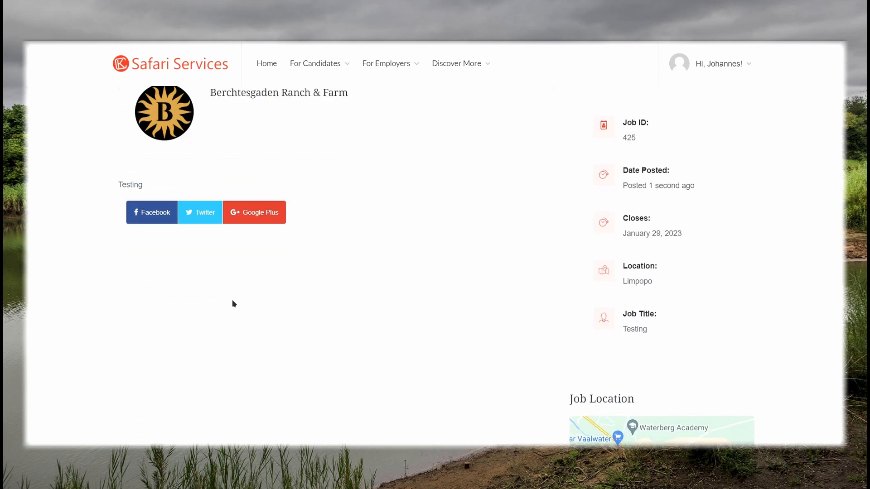
{"action": "scroll", "coordinate": [234, 304], "scroll_direction": "down", "scroll_amount": 2}
{"action": "scroll", "coordinate": [114, 303], "scroll_direction": "up", "scroll_amount": 8}
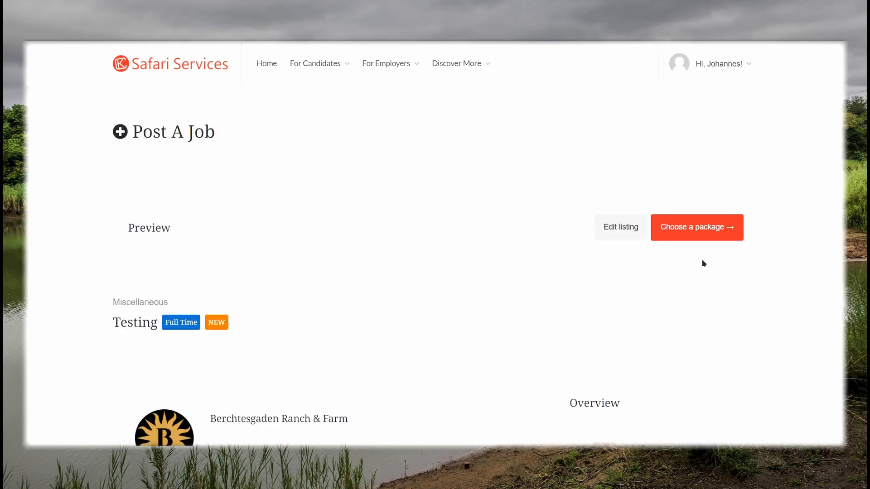
Continue to the package choice and select the Featured Job Listing package for R399.00.
{"action": "left_click", "coordinate": [700, 227]}
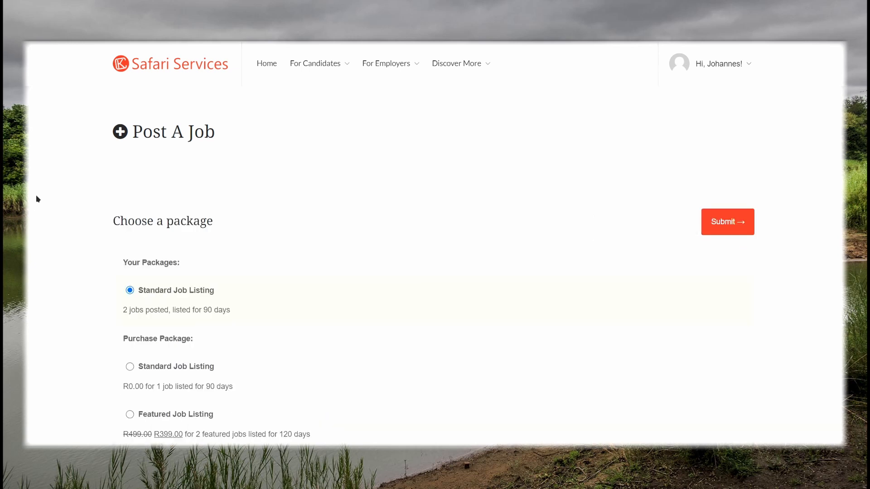
{"action": "scroll", "coordinate": [66, 248], "scroll_direction": "down", "scroll_amount": 1}
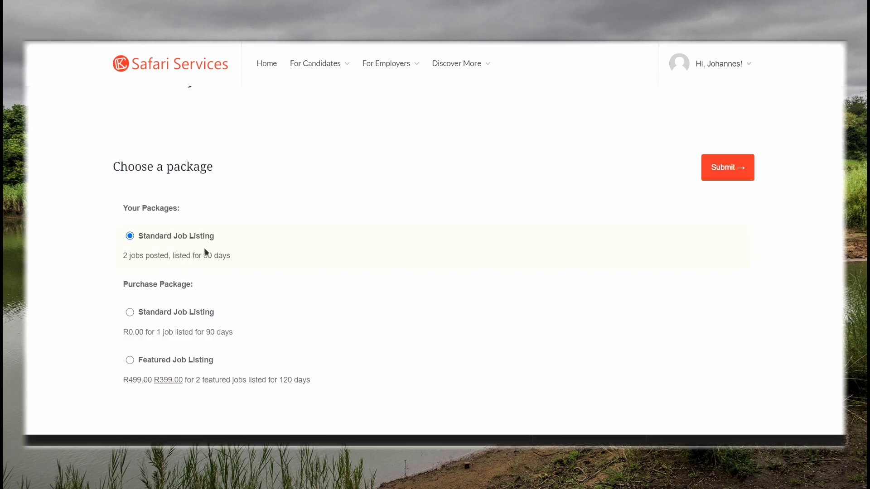
{"action": "left_click", "coordinate": [130, 312]}
{"action": "left_click", "coordinate": [196, 360]}
{"action": "scroll", "coordinate": [338, 370], "scroll_direction": "down", "scroll_amount": 1}
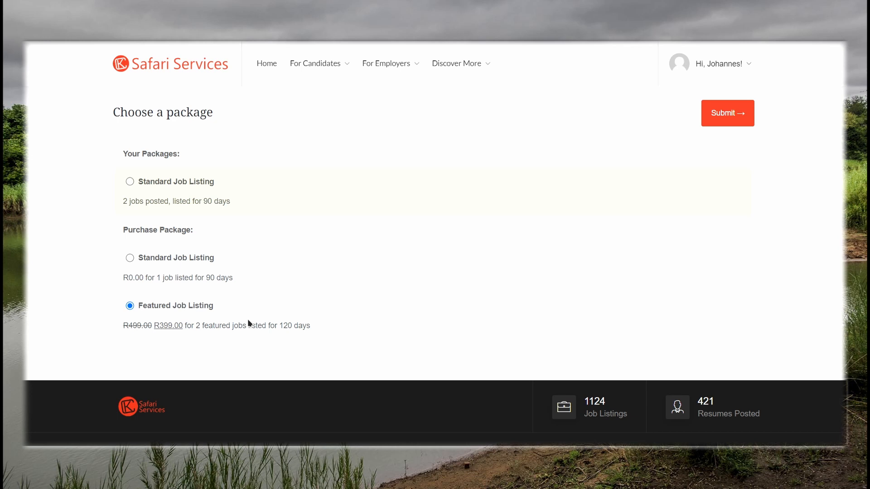
Switch to the R0.00 Standard Job Listing under Purchase Package and submit the choice to reach checkout.
{"action": "left_click", "coordinate": [181, 257]}
{"action": "scroll", "coordinate": [760, 261], "scroll_direction": "up", "scroll_amount": 1}
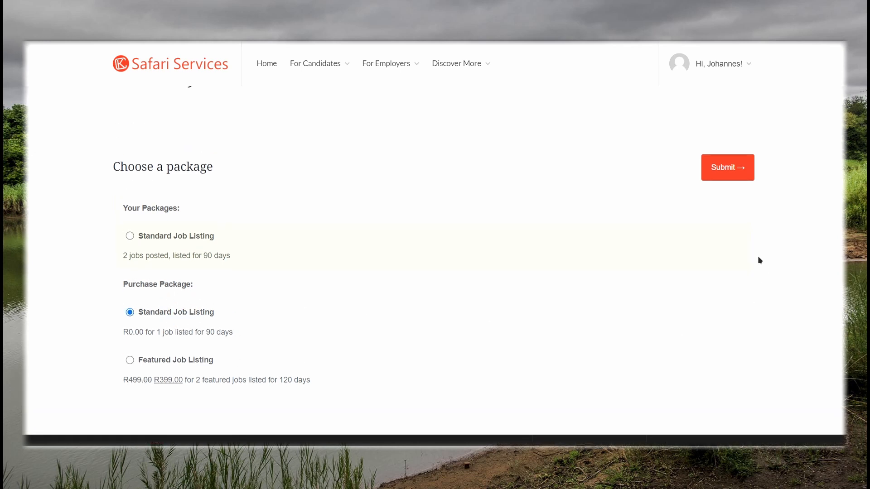
{"action": "left_click", "coordinate": [740, 165]}
Review the prefilled billing details and the Standard Job Listing order summary, and place the order.
{"action": "scroll", "coordinate": [436, 231], "scroll_direction": "down", "scroll_amount": 5}
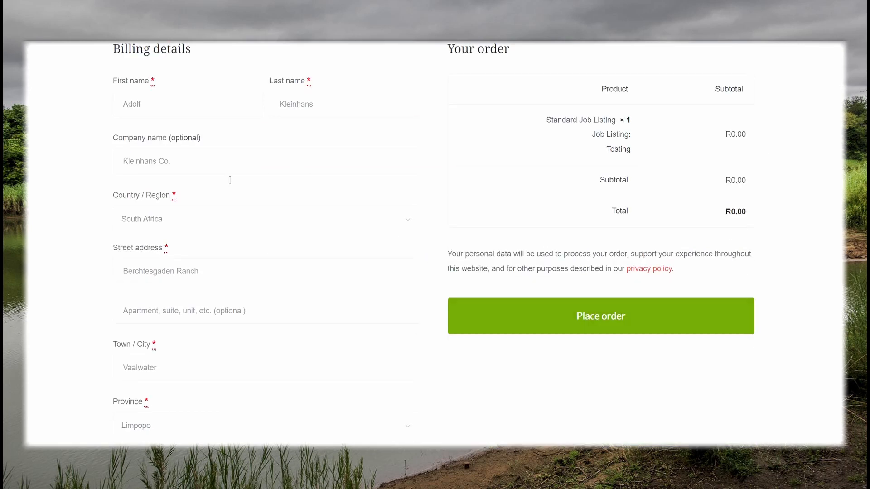
{"action": "scroll", "coordinate": [233, 225], "scroll_direction": "down", "scroll_amount": 8}
{"action": "scroll", "coordinate": [330, 289], "scroll_direction": "up", "scroll_amount": 10}
{"action": "scroll", "coordinate": [330, 295], "scroll_direction": "up", "scroll_amount": 1}
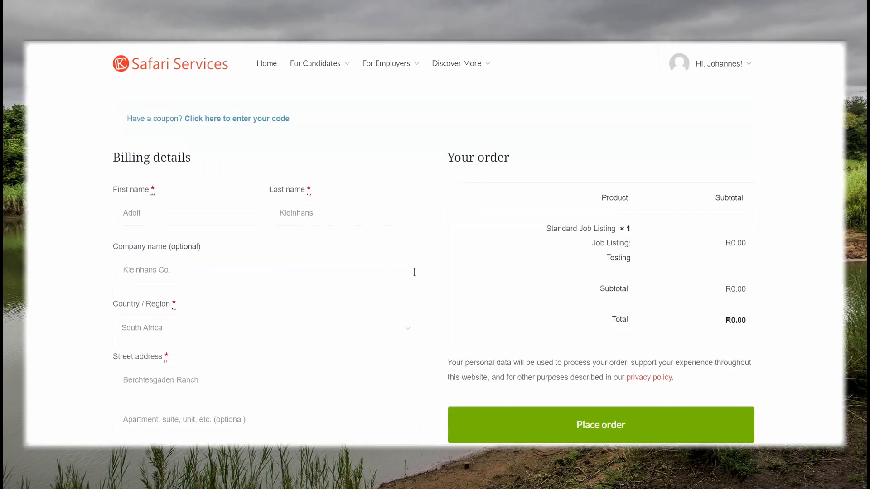
{"action": "scroll", "coordinate": [673, 244], "scroll_direction": "down", "scroll_amount": 1}
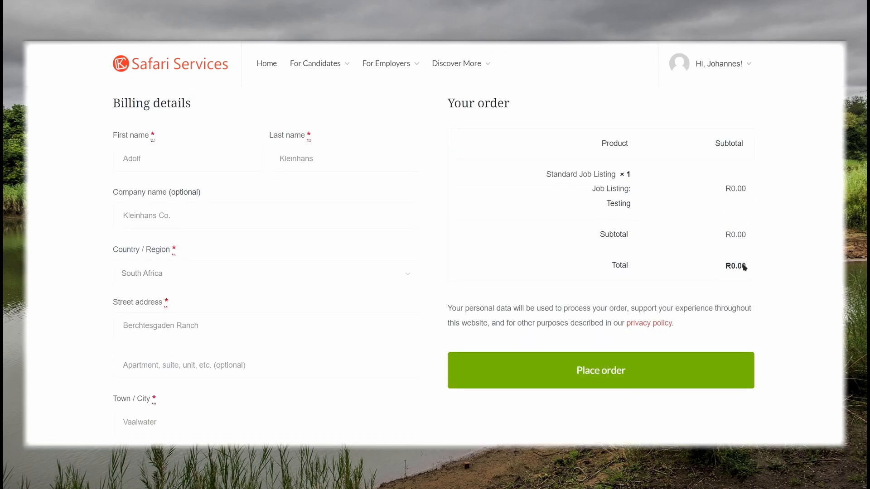
{"action": "left_click", "coordinate": [597, 367]}
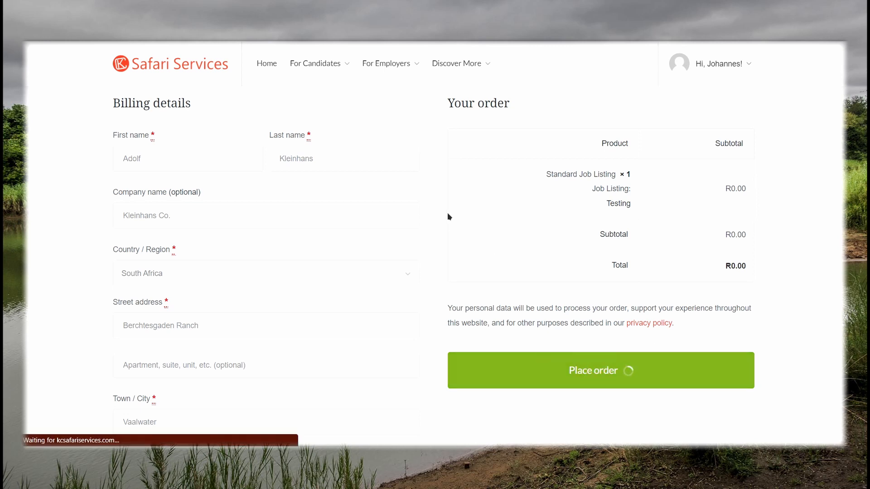
Examine the order confirmation from the order details down to the billing address.
{"action": "scroll", "coordinate": [449, 216], "scroll_direction": "down", "scroll_amount": 4}
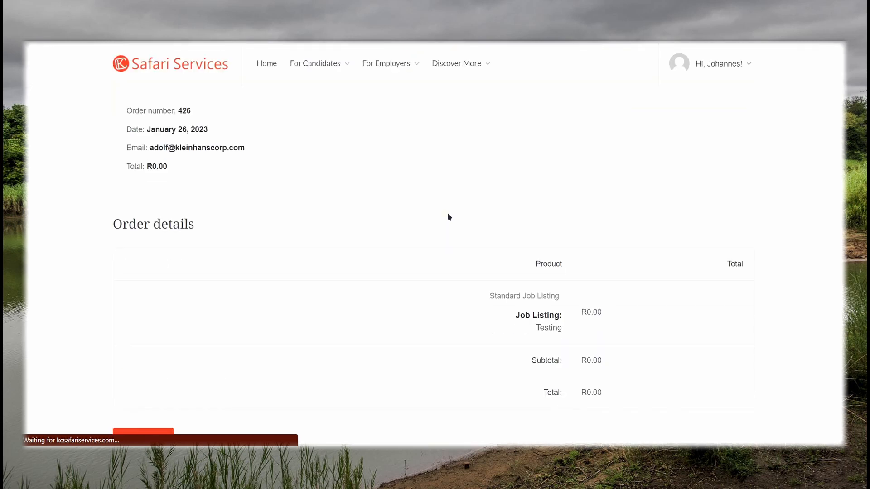
{"action": "scroll", "coordinate": [448, 216], "scroll_direction": "up", "scroll_amount": 3}
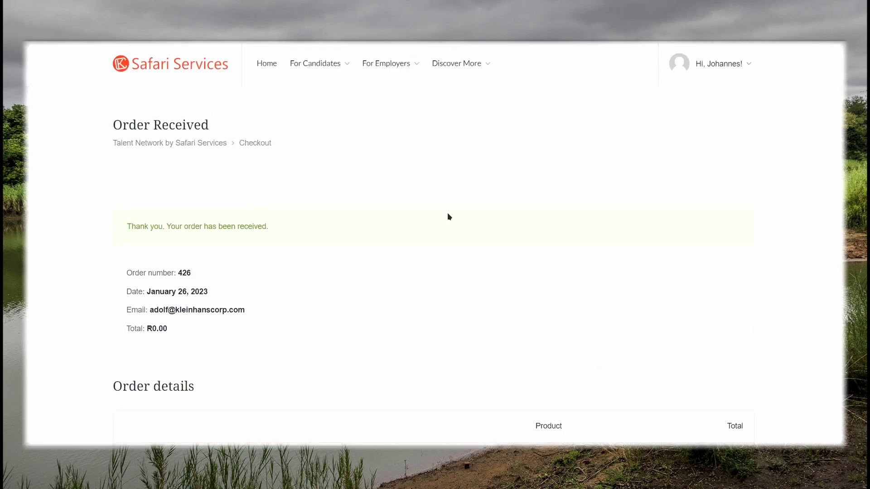
{"action": "scroll", "coordinate": [449, 217], "scroll_direction": "down", "scroll_amount": 10}
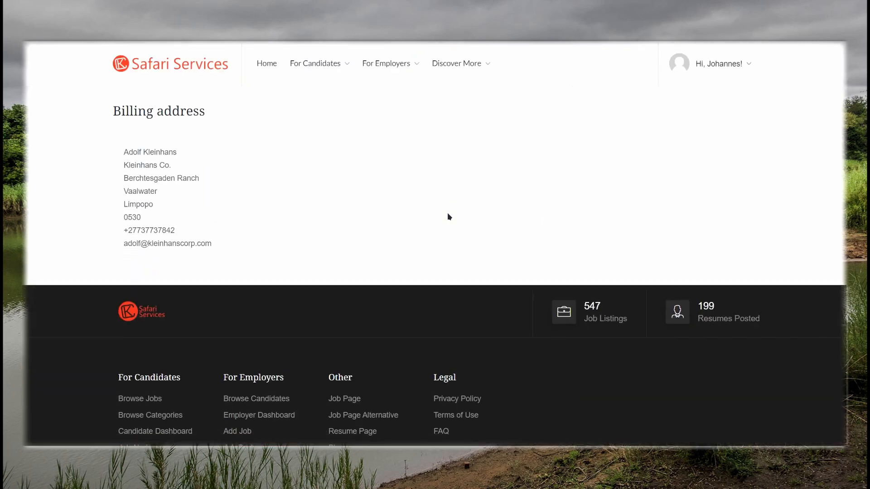
{"action": "scroll", "coordinate": [448, 216], "scroll_direction": "up", "scroll_amount": 10}
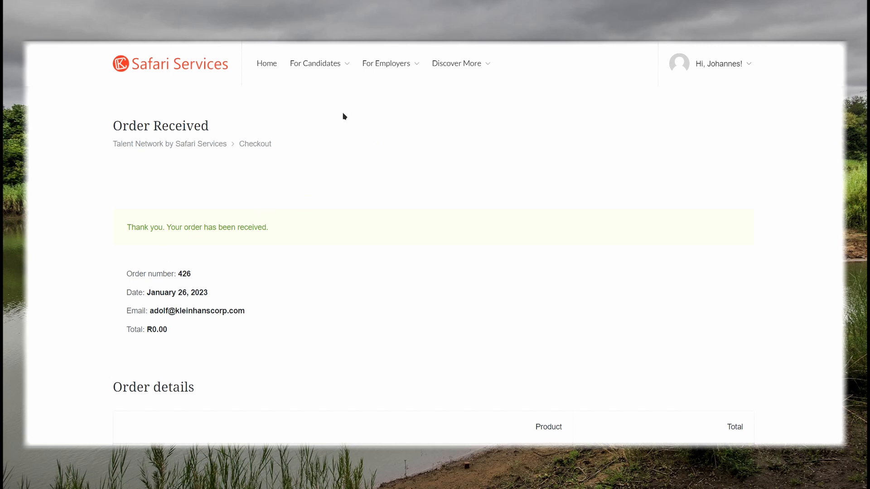
Go to the Find a Job page, open the Farm Hand job from Berchtesgaden Ranch & Farm and review its listing.
{"action": "mouse_move", "coordinate": [316, 67]}
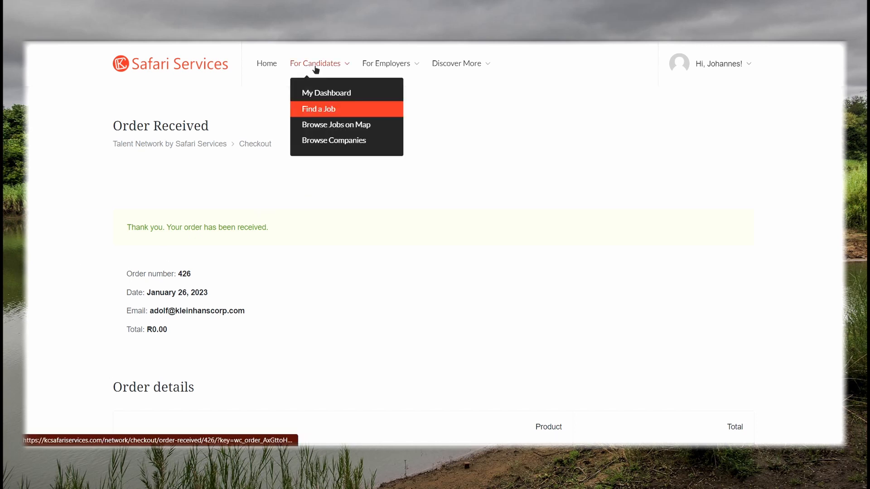
{"action": "left_click", "coordinate": [323, 109]}
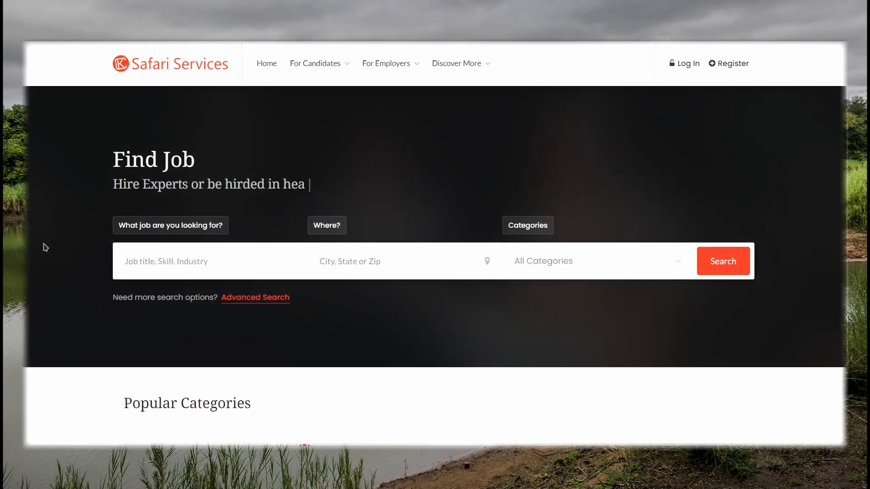
{"action": "scroll", "coordinate": [43, 243], "scroll_direction": "down", "scroll_amount": 10}
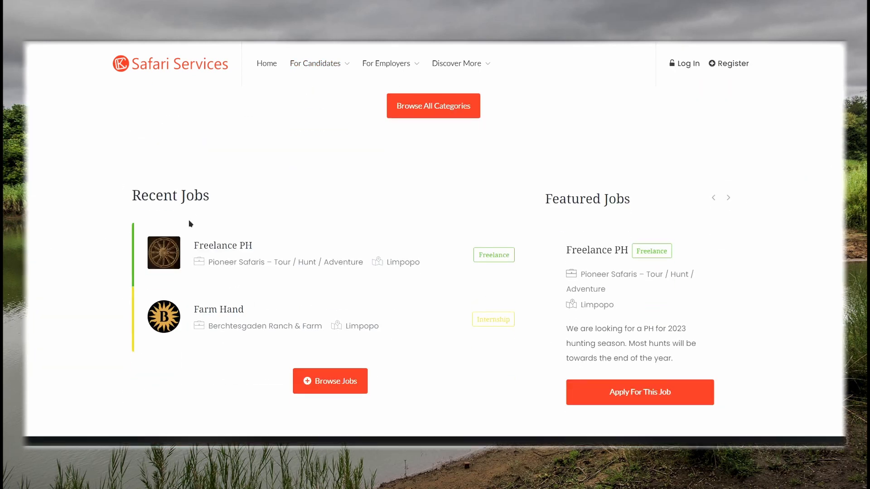
{"action": "left_click", "coordinate": [235, 322]}
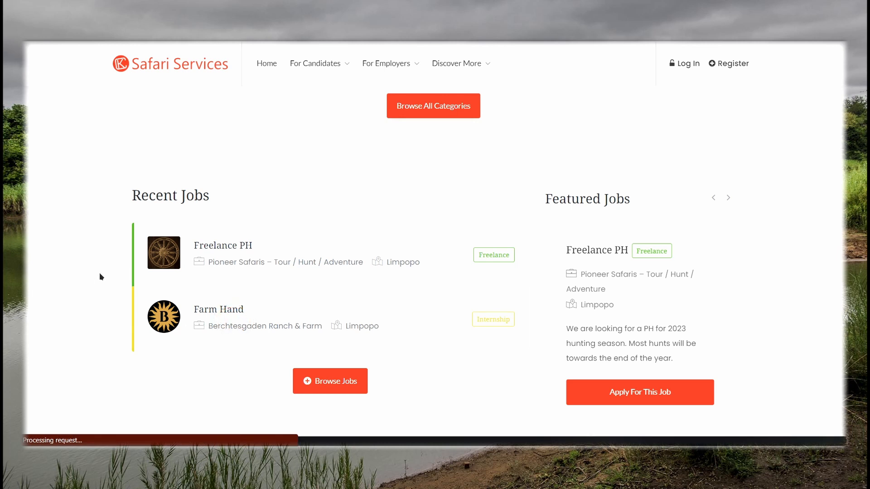
{"action": "scroll", "coordinate": [104, 282], "scroll_direction": "down", "scroll_amount": 3}
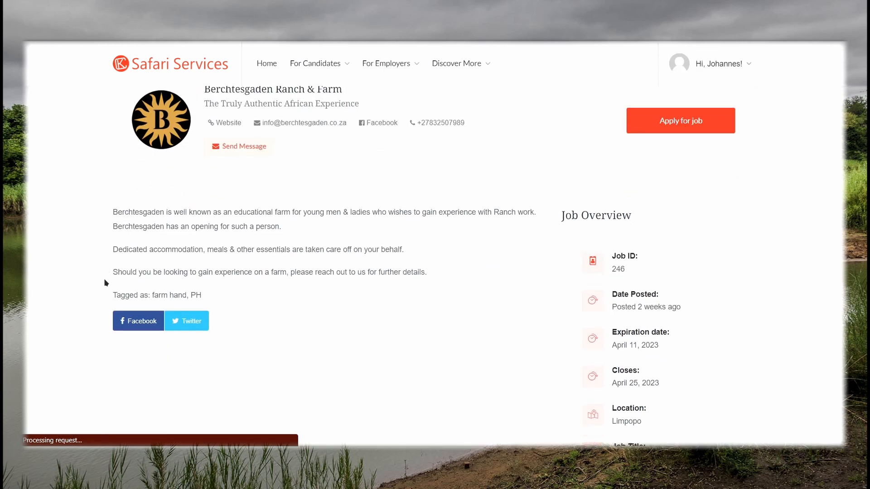
{"action": "scroll", "coordinate": [104, 283], "scroll_direction": "down", "scroll_amount": 3}
{"action": "scroll", "coordinate": [474, 377], "scroll_direction": "up", "scroll_amount": 5}
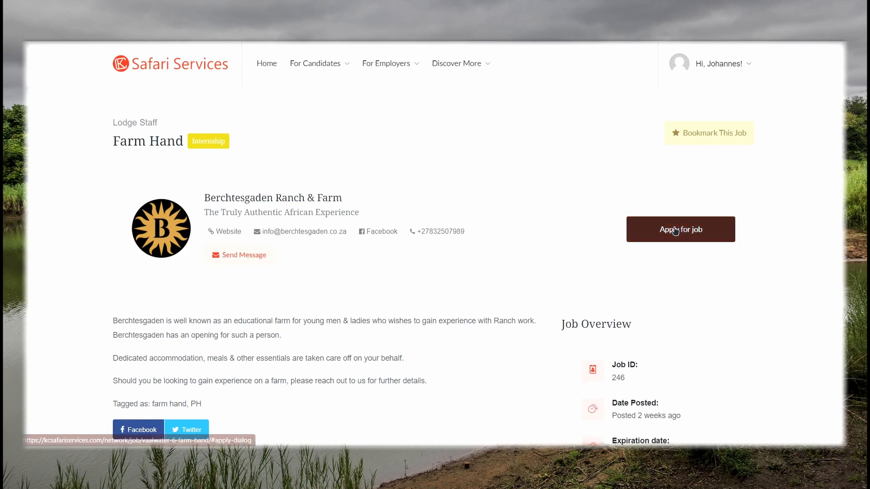
View the application dialog for the Farm Hand job, dismiss it and return to the home page.
{"action": "left_click", "coordinate": [674, 230]}
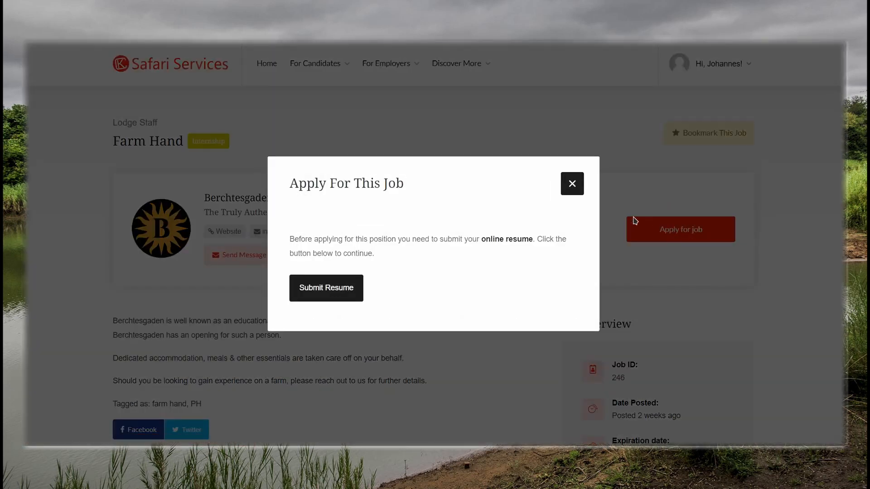
{"action": "left_click", "coordinate": [634, 221]}
{"action": "left_click", "coordinate": [268, 65]}
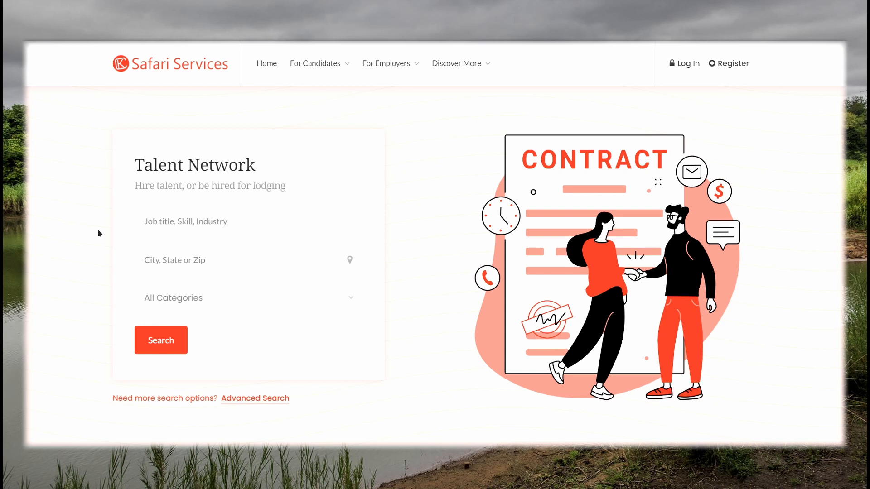
Go to the employers' Find Candidate page and review the resume of the travel, fitness and lifestyle influencer.
{"action": "mouse_move", "coordinate": [386, 63]}
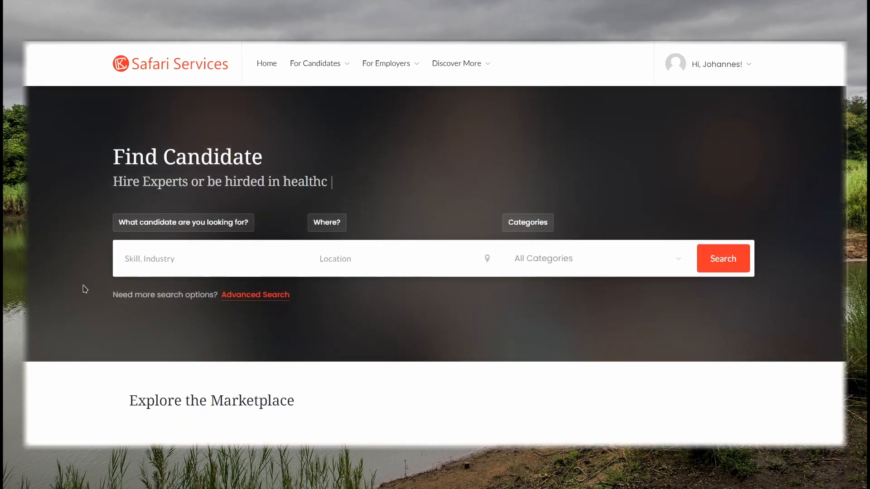
{"action": "scroll", "coordinate": [84, 287], "scroll_direction": "down", "scroll_amount": 10}
{"action": "scroll", "coordinate": [84, 288], "scroll_direction": "down", "scroll_amount": 1}
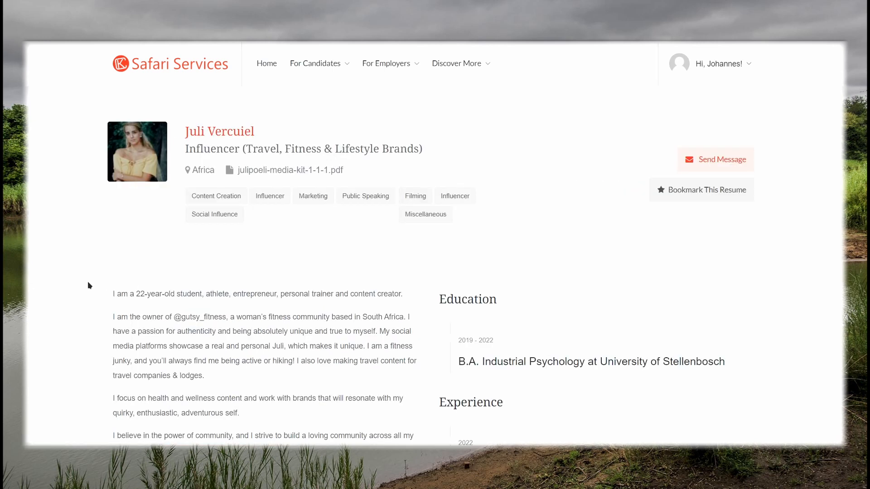
{"action": "scroll", "coordinate": [87, 285], "scroll_direction": "down", "scroll_amount": 5}
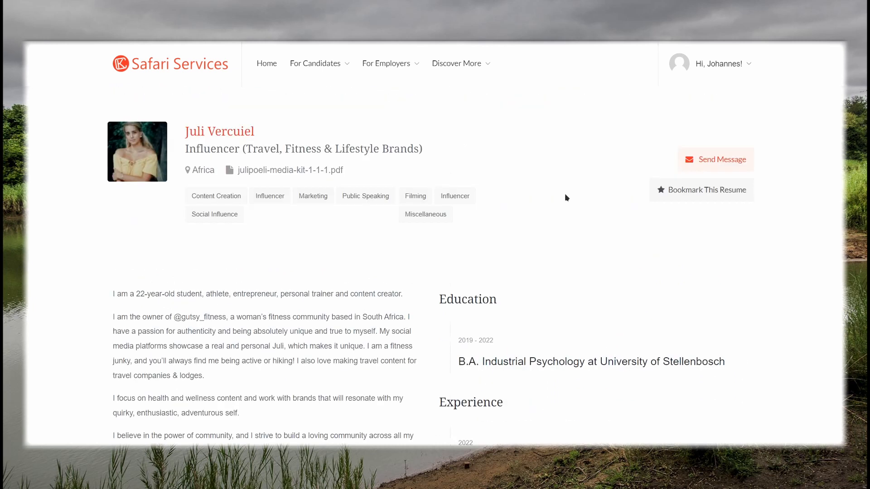
View the message form for the influencer candidate, close it without sending and return to the home page.
{"action": "left_click", "coordinate": [702, 161]}
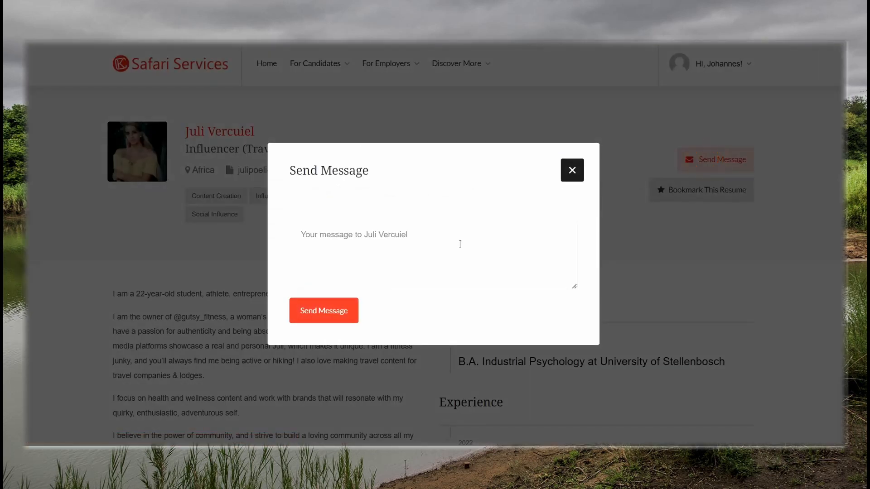
{"action": "left_click", "coordinate": [572, 170]}
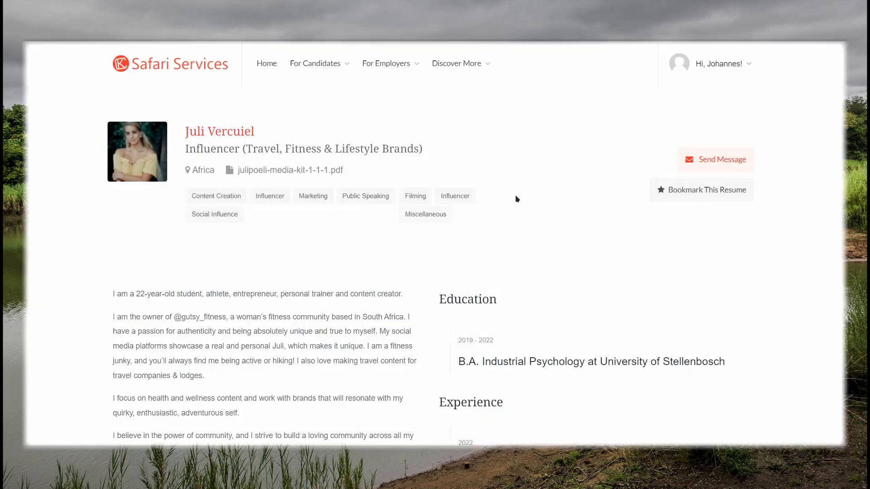
{"action": "left_click", "coordinate": [266, 63]}
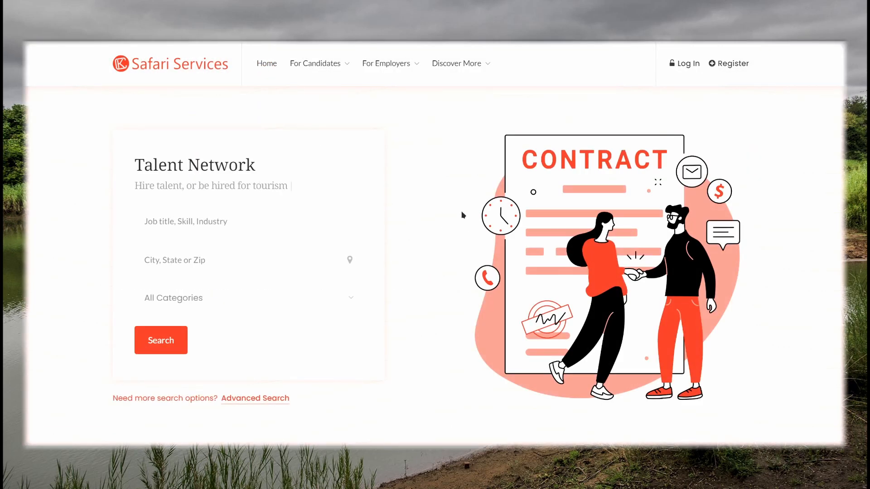